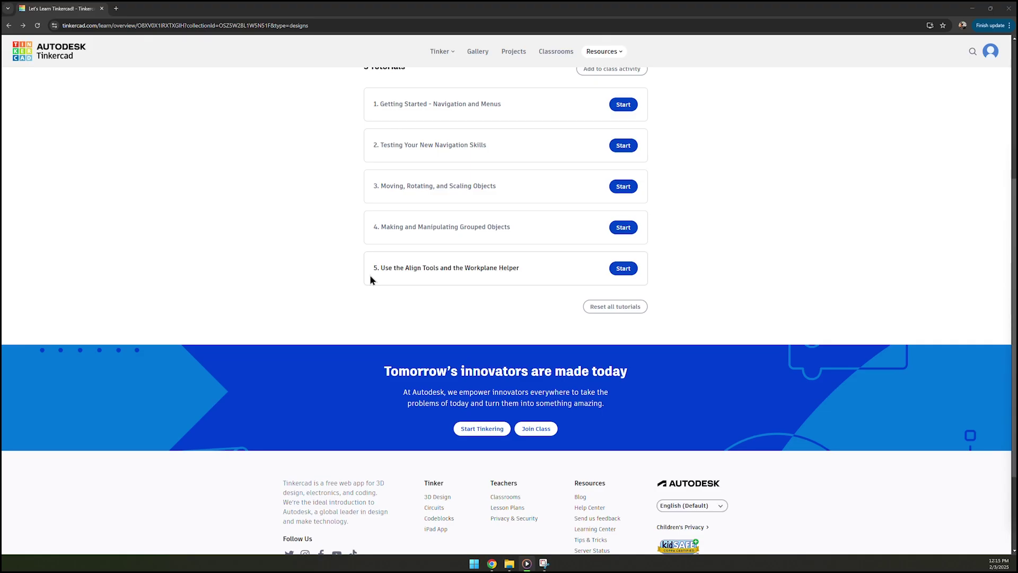
# - Start tutorial 5, Use the Align Tools and the Workplane Helper, and advance to its Getting Started page
pyautogui.scroll(5, 374, 318)
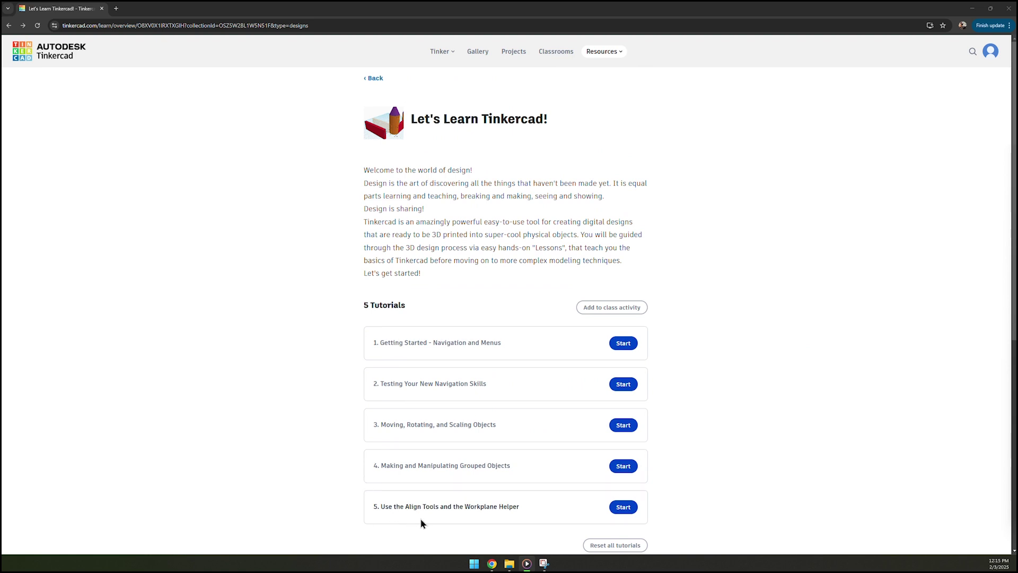
pyautogui.click(630, 511)
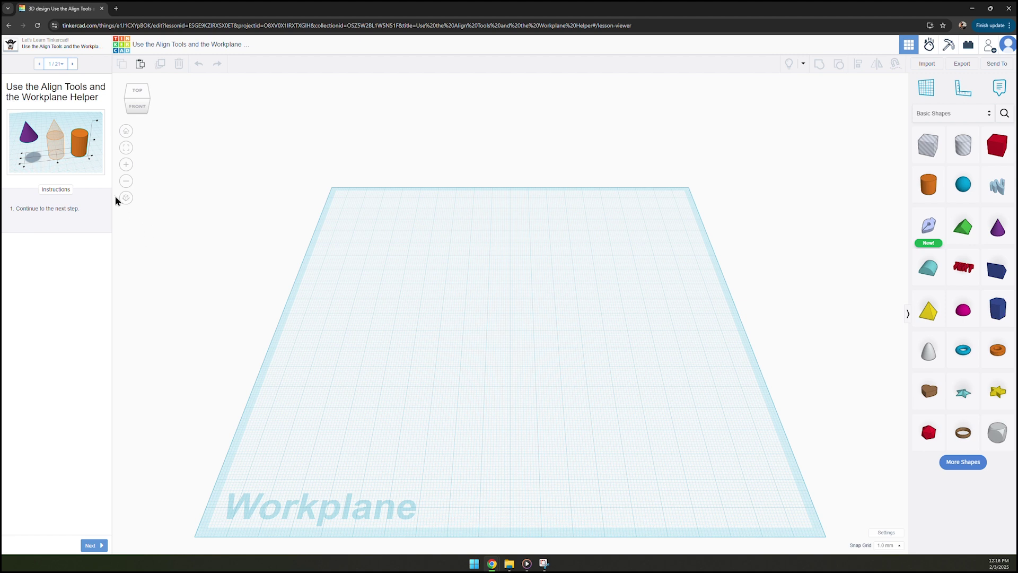
pyautogui.click(95, 545)
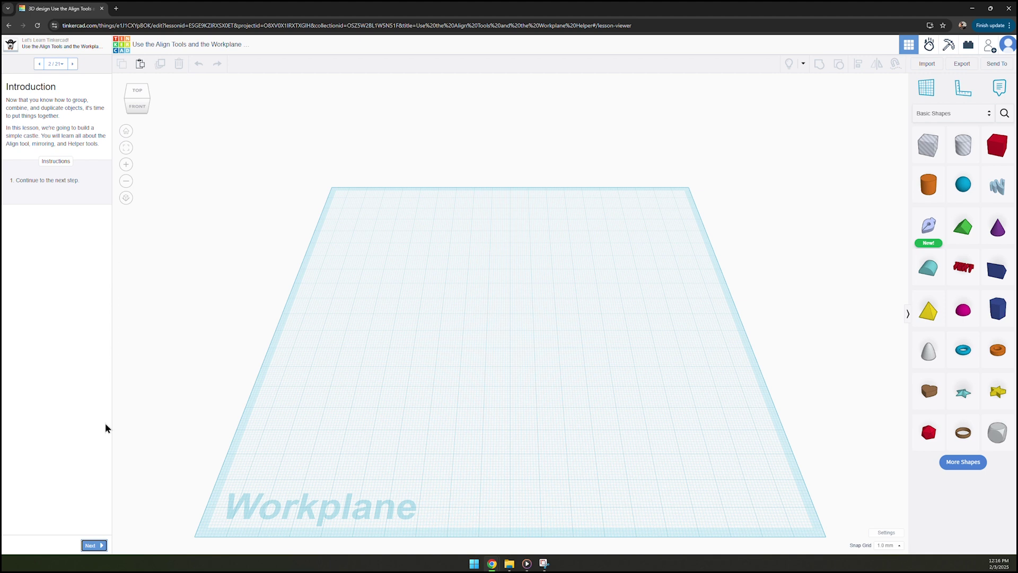
pyautogui.click(93, 545)
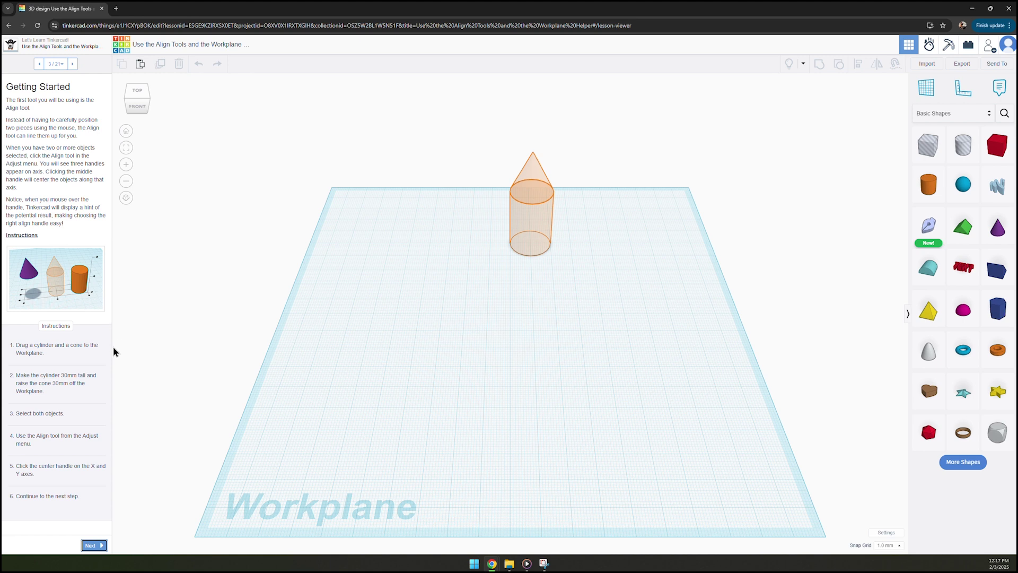
# - Place a cylinder and a cone side by side near the tower outline and set the cylinder's height to 30 mm
pyautogui.moveTo(928, 186); pyautogui.dragTo(615, 287)
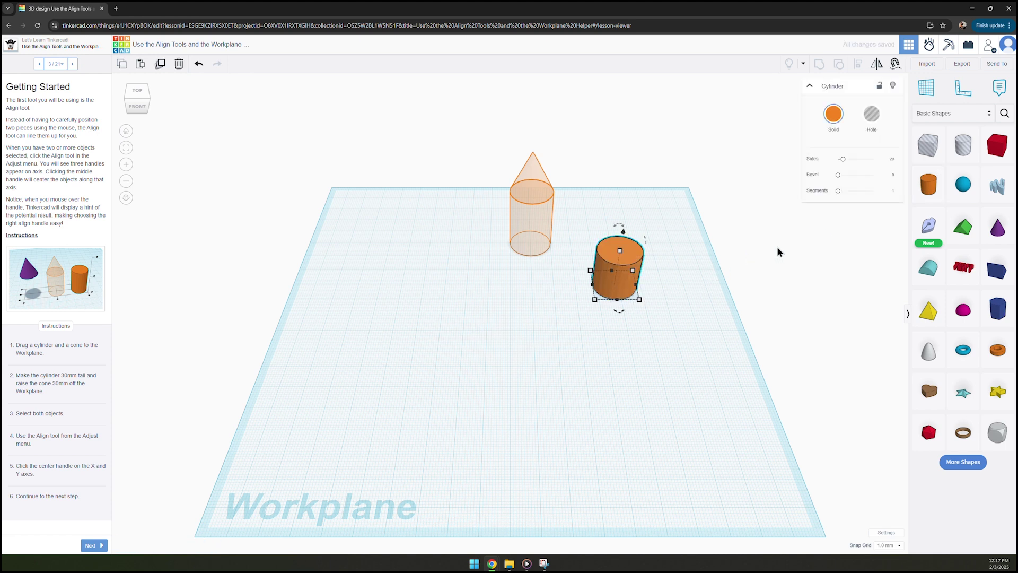
pyautogui.moveTo(997, 228); pyautogui.dragTo(684, 270)
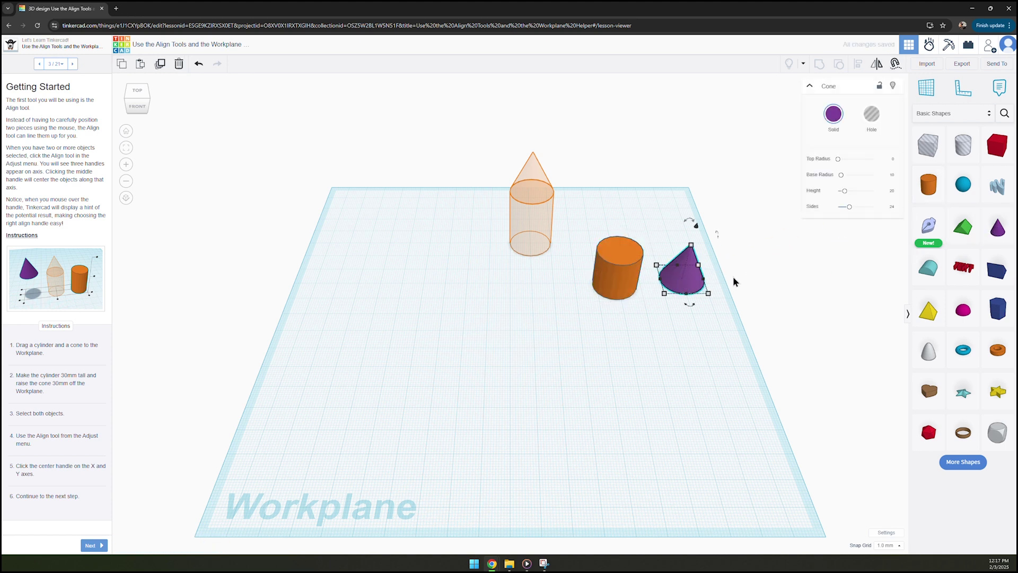
pyautogui.click(615, 271)
pyautogui.click(656, 268)
pyautogui.press('BackSpace')
pyautogui.write('30')
pyautogui.press('Return')
# - Raise the cone 30 mm above the workplane and align it with the cylinder at their shared center
pyautogui.click(683, 273)
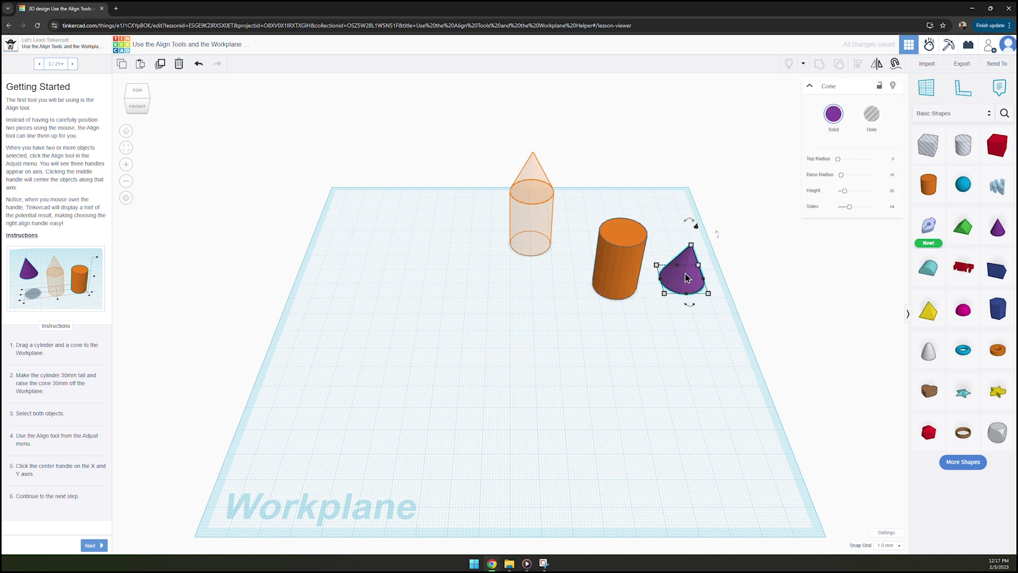
pyautogui.moveTo(696, 227); pyautogui.dragTo(722, 307)
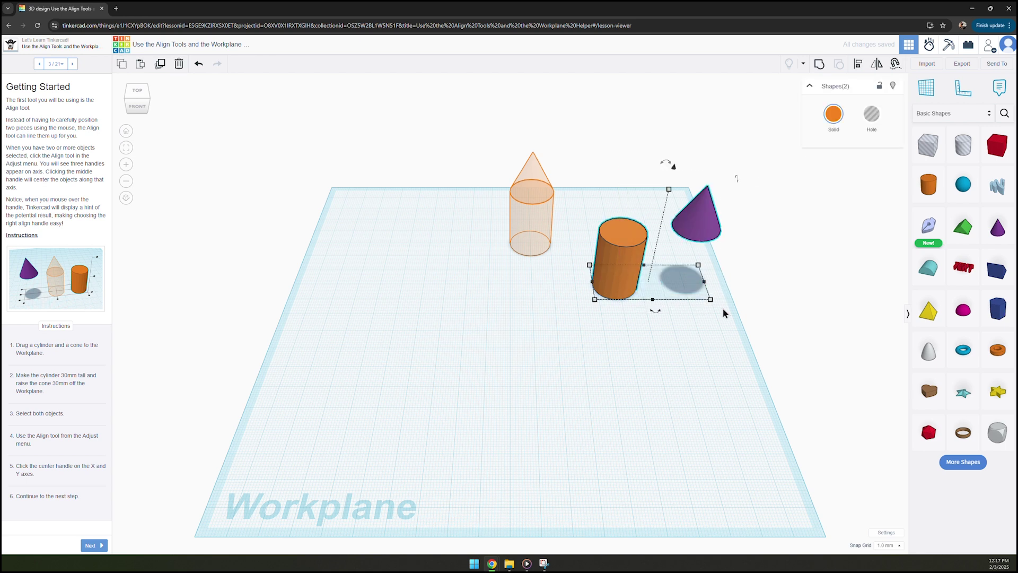
pyautogui.click(859, 65)
pyautogui.moveTo(755, 208)
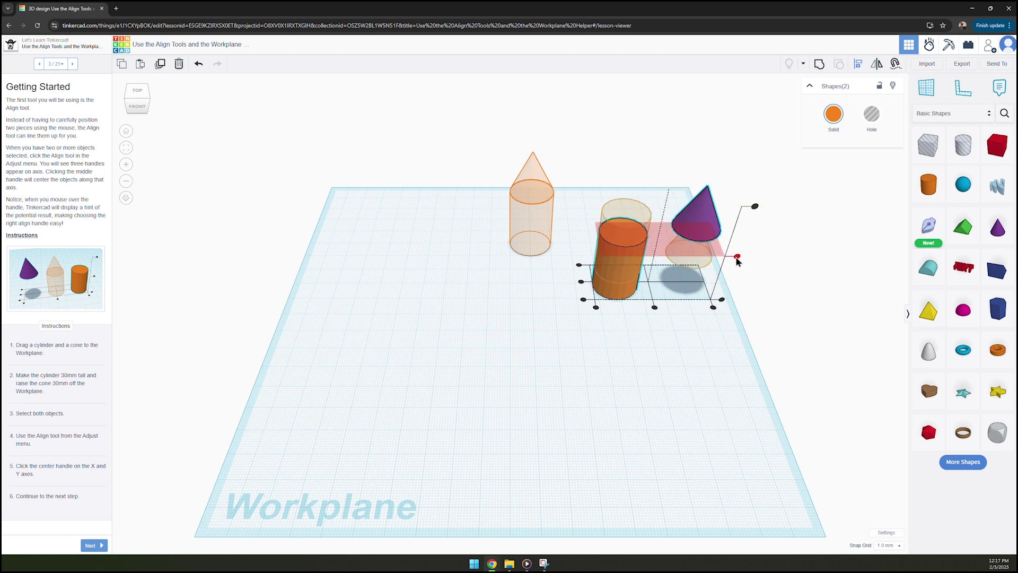
pyautogui.click(655, 308)
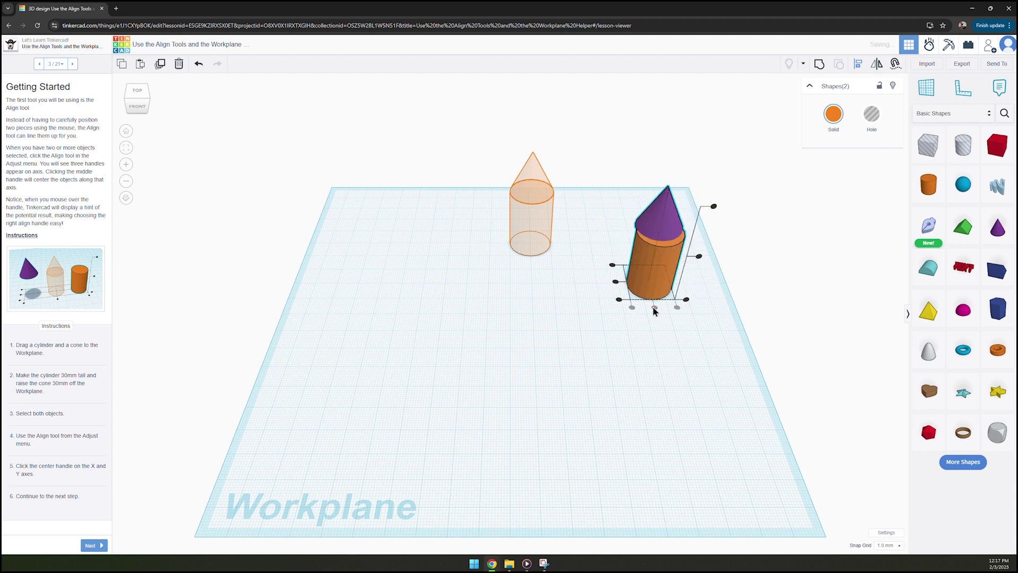
# - Move the cone and cylinder tower onto the outline and continue to the Aligning to an Object (1 of 2) page
pyautogui.click(691, 321)
pyautogui.moveTo(653, 267); pyautogui.dragTo(530, 232)
pyautogui.click(215, 335)
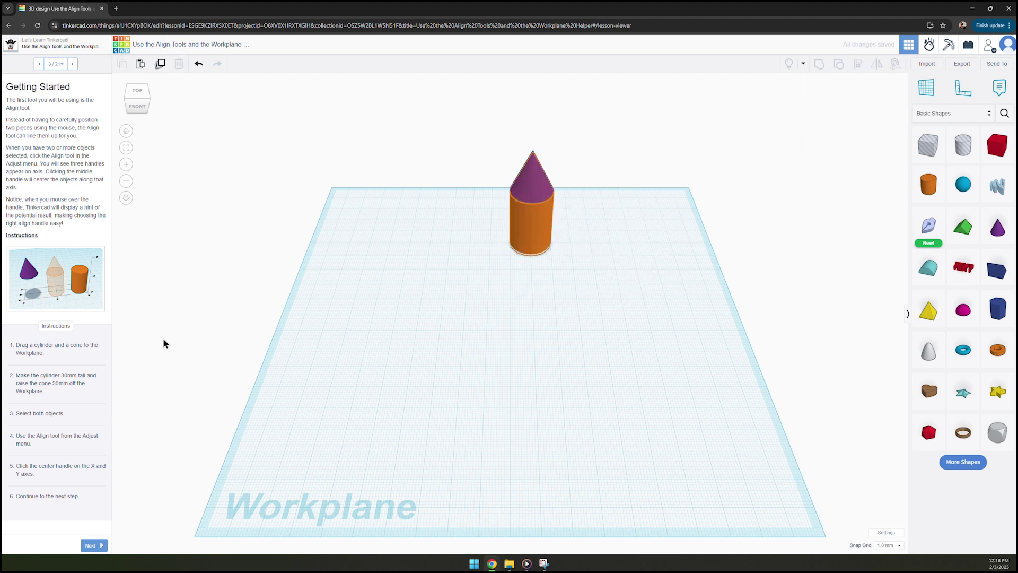
pyautogui.click(98, 545)
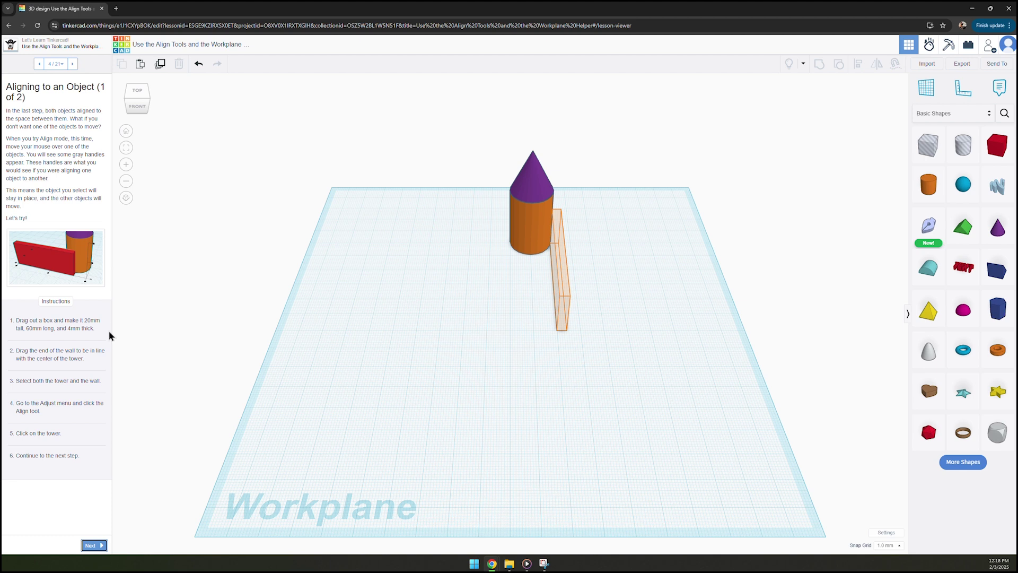
# - Place a box in front of the wall outline and make it 60 mm long and 4 mm thick
pyautogui.moveTo(997, 145); pyautogui.dragTo(589, 400)
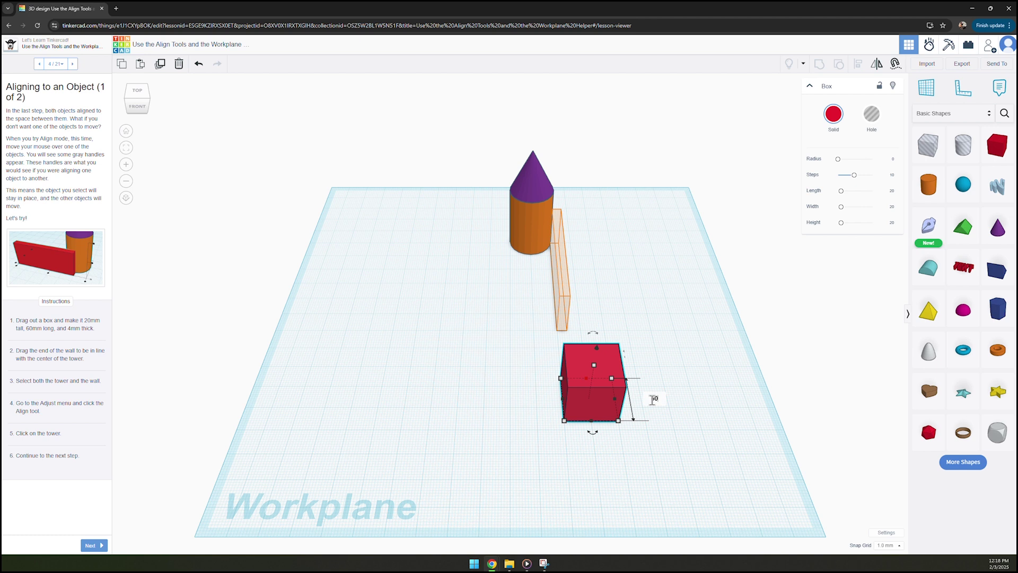
pyautogui.click(652, 400)
pyautogui.write('60')
pyautogui.press('Return')
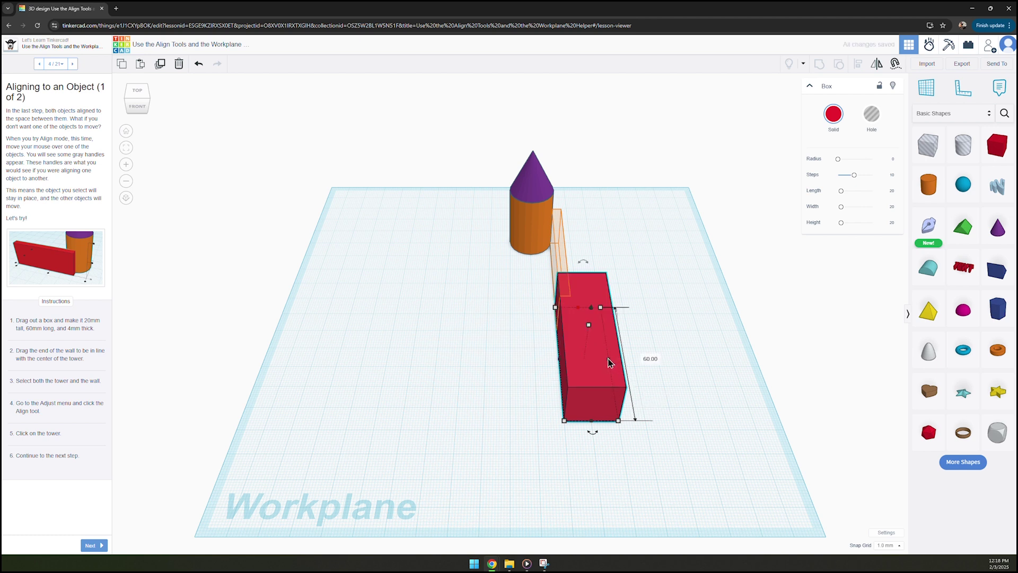
pyautogui.click(595, 455)
pyautogui.write('4')
pyautogui.press('Return')
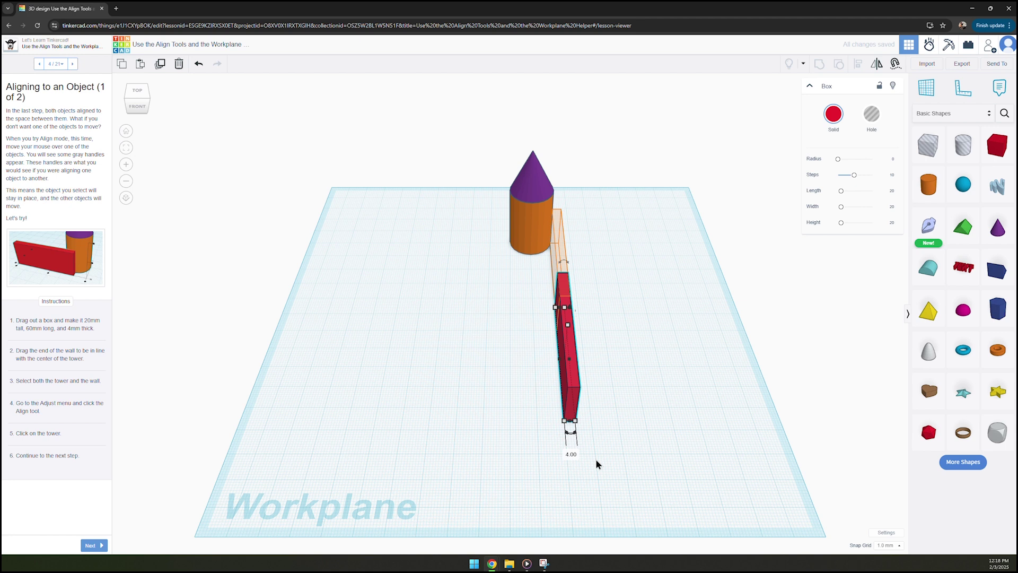
# - Move the thin wall onto the outline beside the tower so its end meets the tower's center
pyautogui.click(609, 399)
pyautogui.moveTo(575, 400); pyautogui.dragTo(567, 304)
pyautogui.click(612, 313)
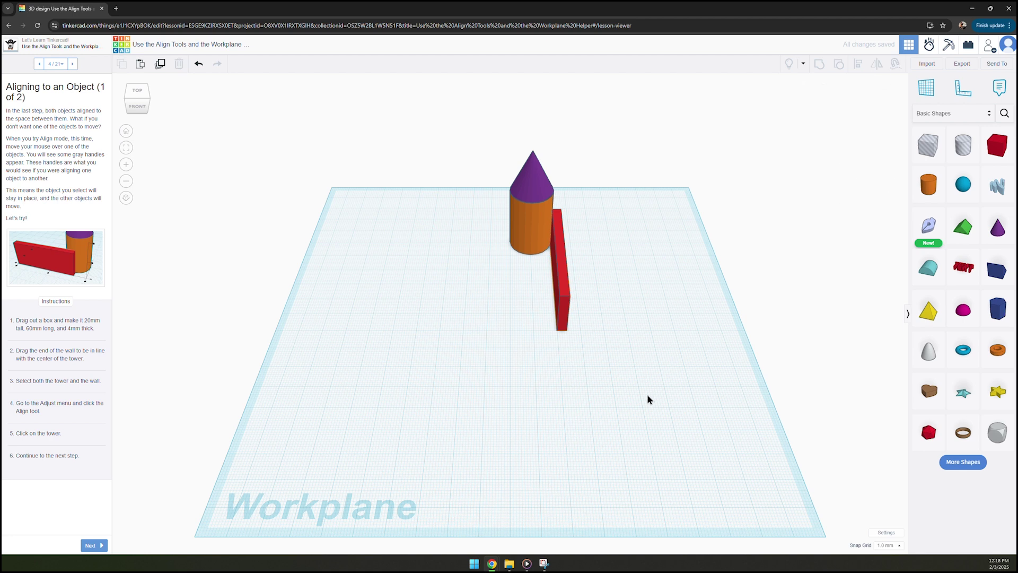
# - Align the wall's outer face tangent to the tower cylinder's edge, keeping the tower fixed, and advance the lesson to the Copying and Pasting page
pyautogui.click(536, 229)
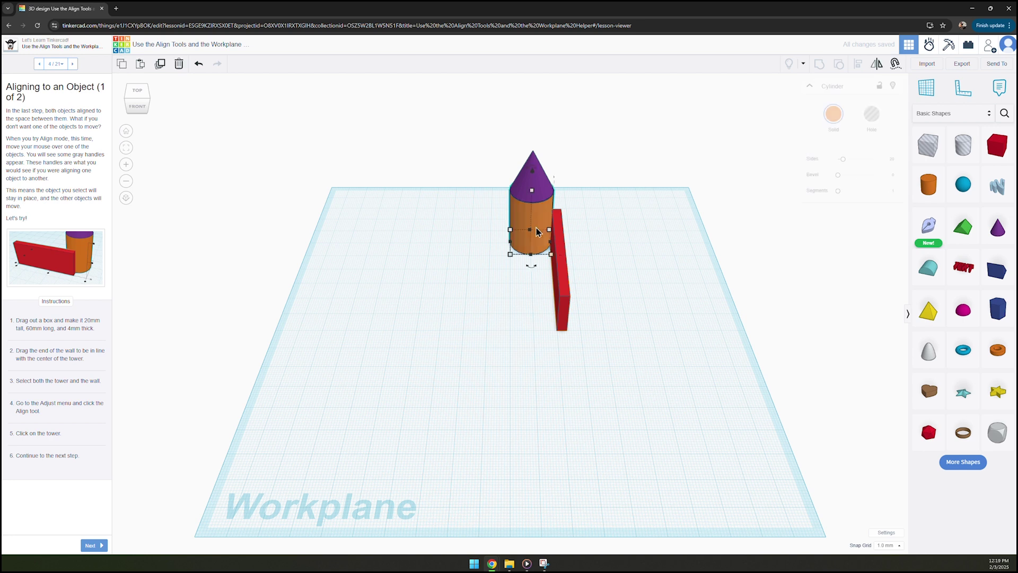
pyautogui.keyDown('shift'); pyautogui.click(565, 286); pyautogui.keyUp('shift')
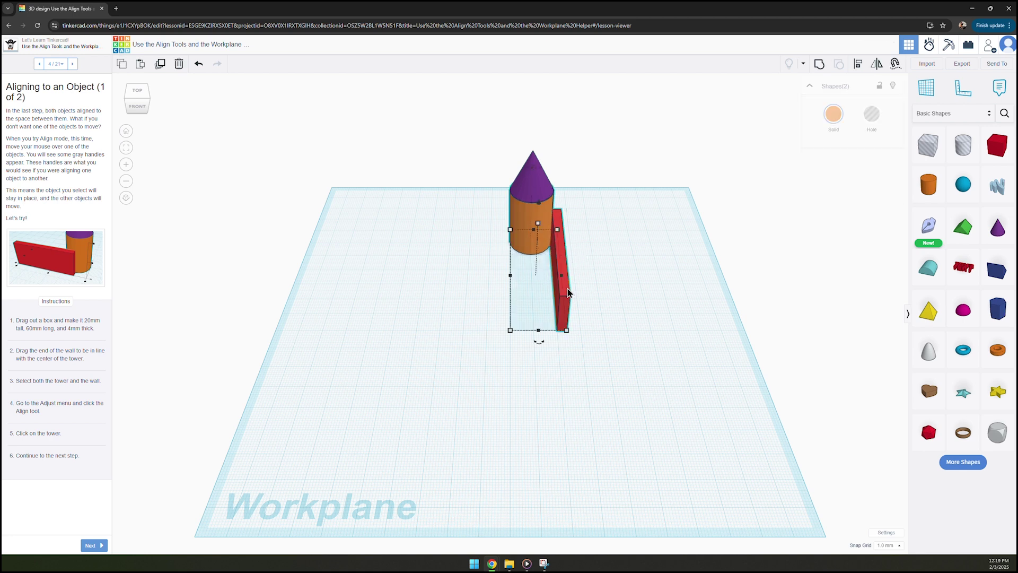
pyautogui.click(858, 67)
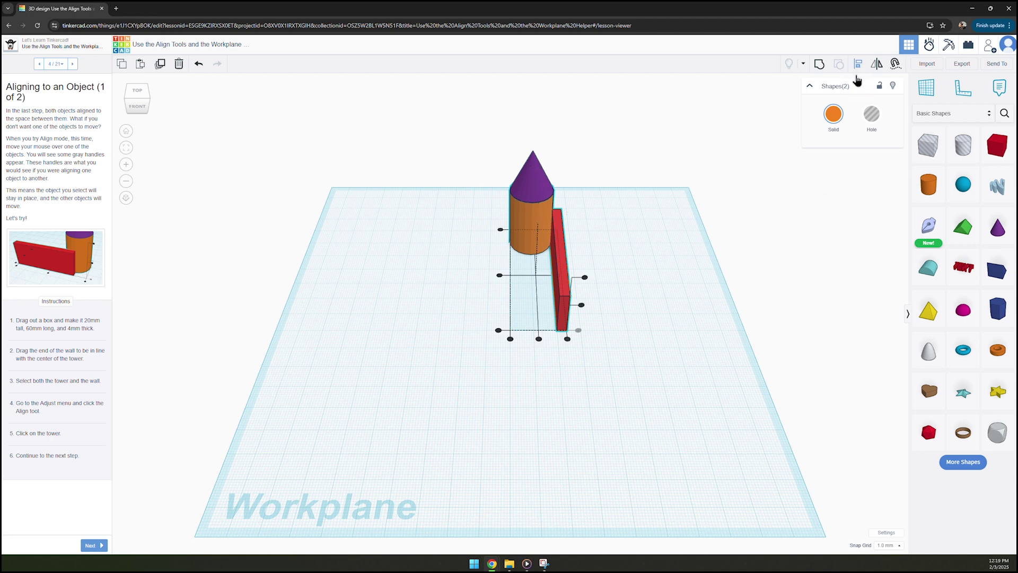
pyautogui.click(91, 545)
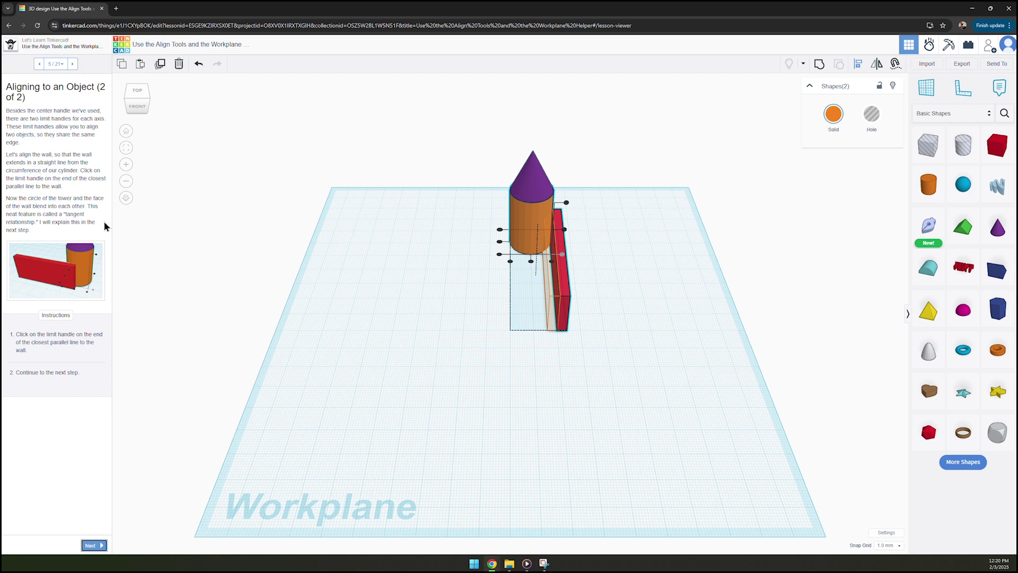
pyautogui.moveTo(653, 366); pyautogui.dragTo(463, 354, button='right')
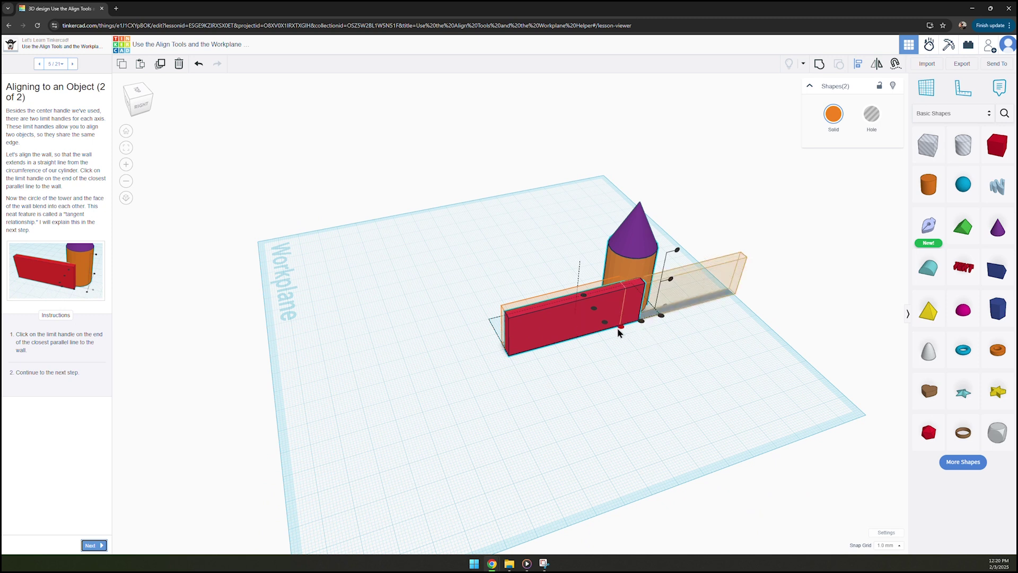
pyautogui.click(662, 317)
pyautogui.click(589, 365)
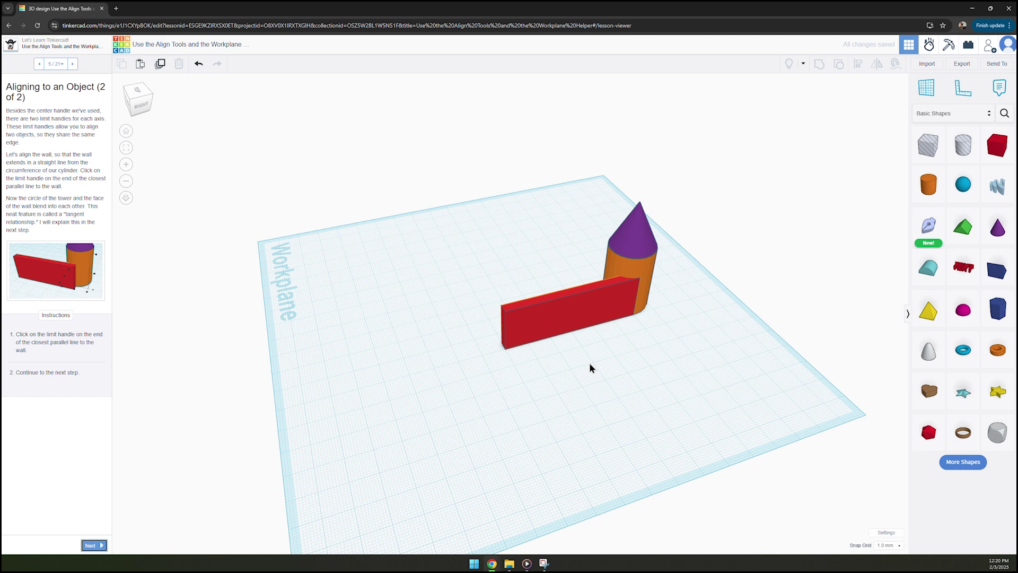
pyautogui.click(95, 545)
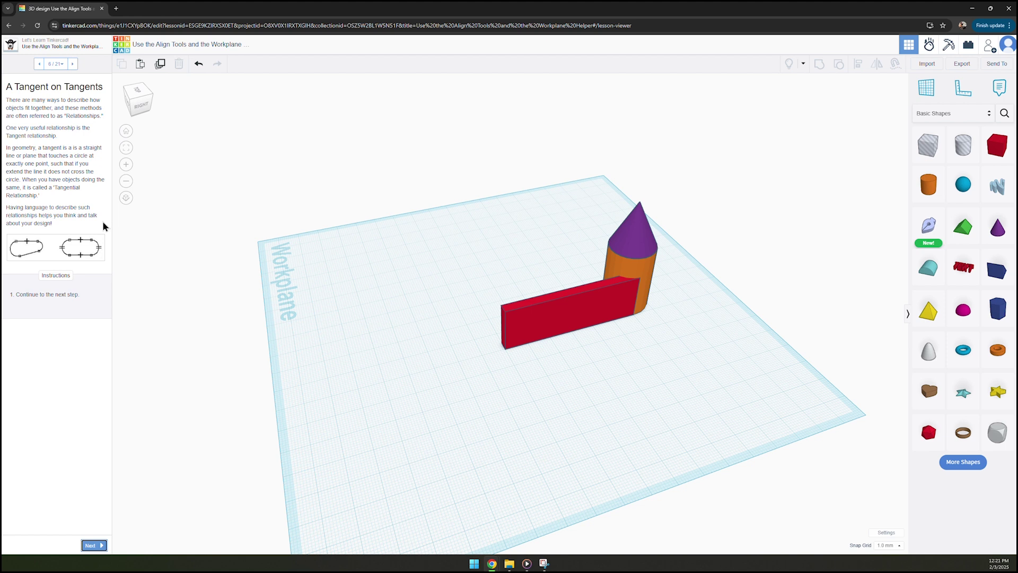
pyautogui.click(93, 545)
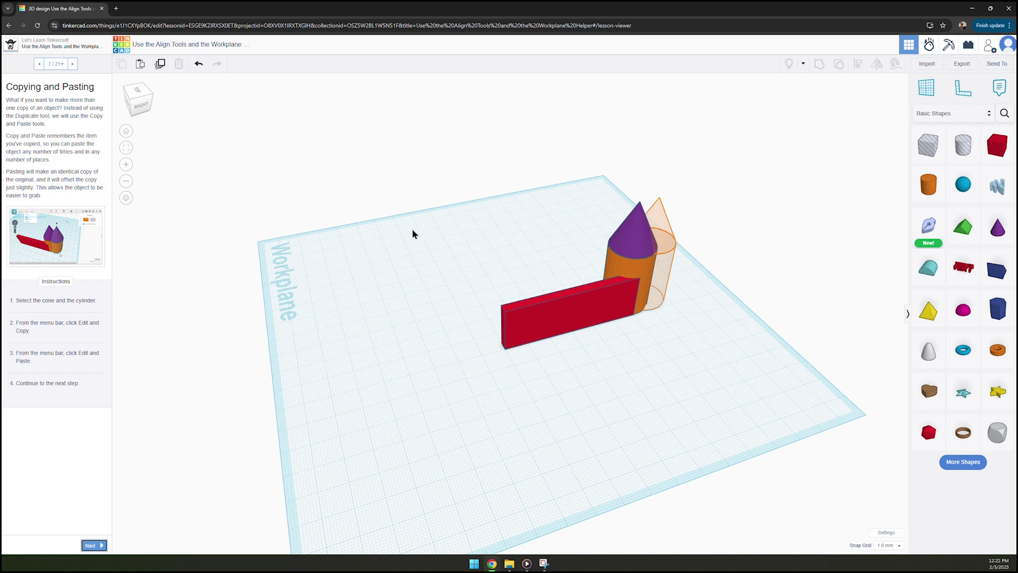
# - Copy the tower's cone and cylinder together and paste a duplicate tower
pyautogui.click(651, 251)
pyautogui.keyDown('shift'); pyautogui.click(649, 291); pyautogui.keyUp('shift')
pyautogui.moveTo(713, 313); pyautogui.dragTo(588, 303, button='right')
pyautogui.click(122, 67)
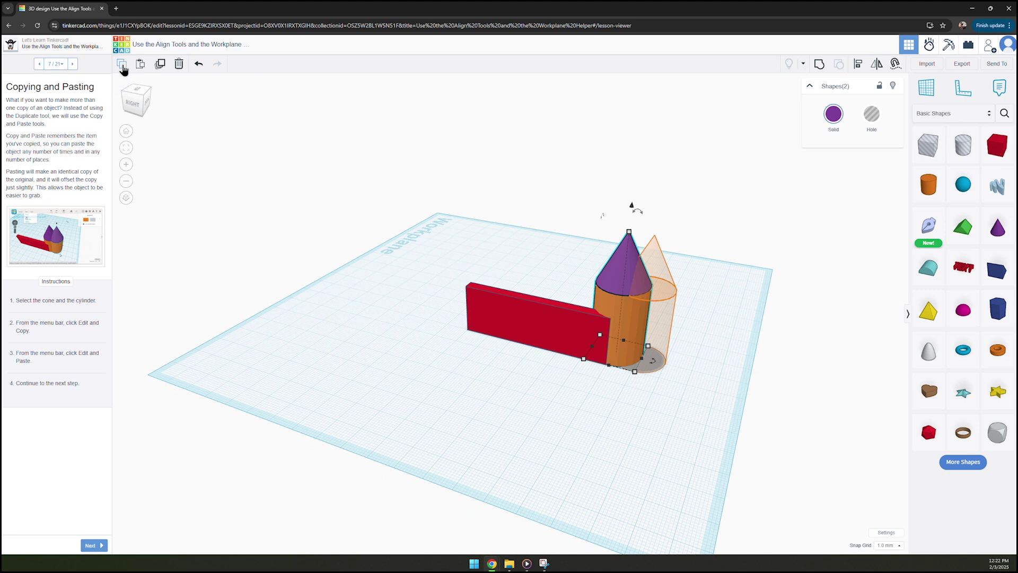
pyautogui.click(140, 65)
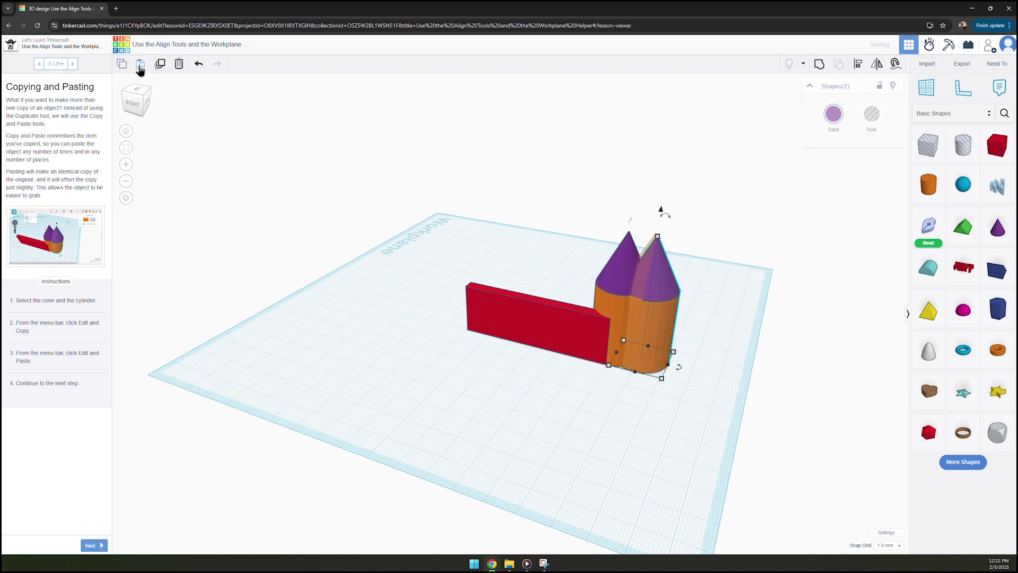
# - Continue to the Aligning Multiple Objects page and move the pasted tower about 68 mm to the wall's free end
pyautogui.click(93, 545)
pyautogui.click(671, 342)
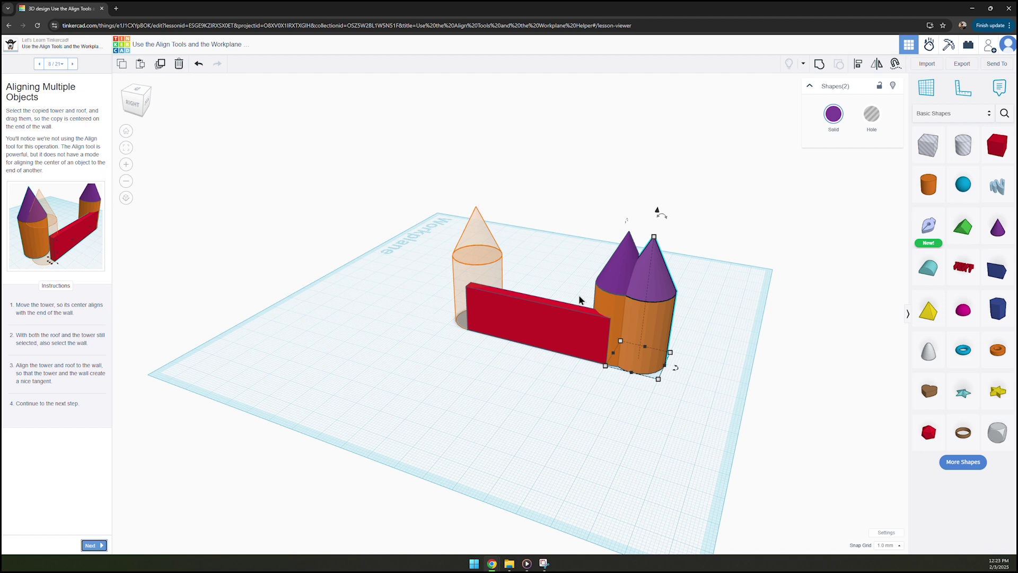
pyautogui.moveTo(655, 318); pyautogui.dragTo(478, 284)
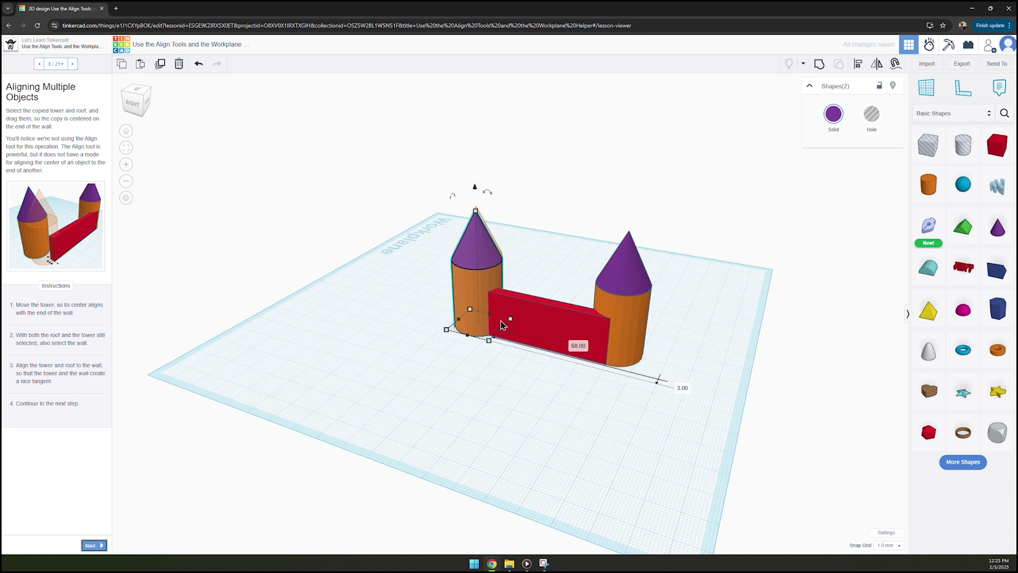
# - Align the copied tower with the wall's outer face, keeping the wall fixed, and continue to the We Want Taller Towers! page
pyautogui.keyDown('shift'); pyautogui.click(577, 356); pyautogui.keyUp('shift')
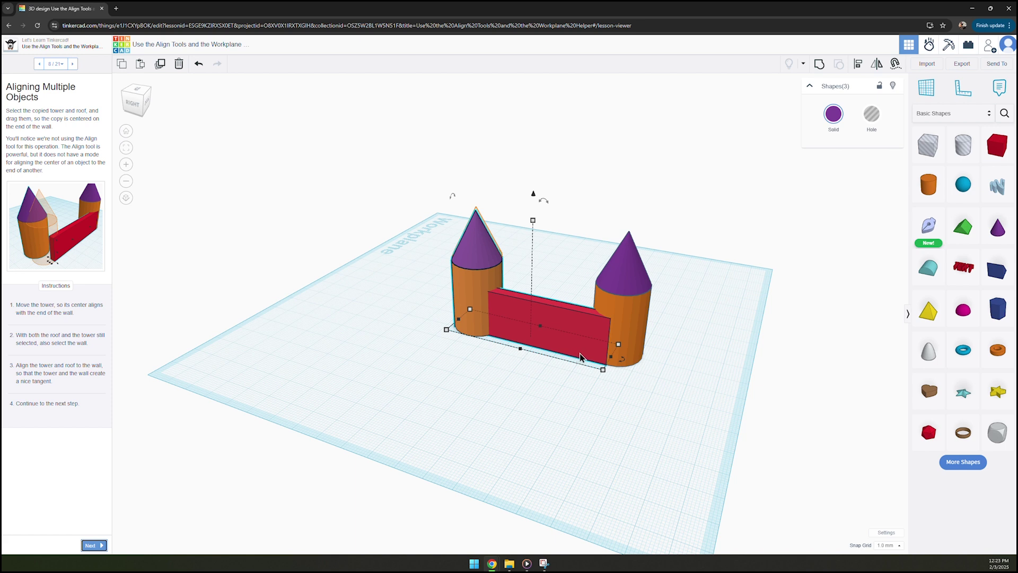
pyautogui.click(859, 66)
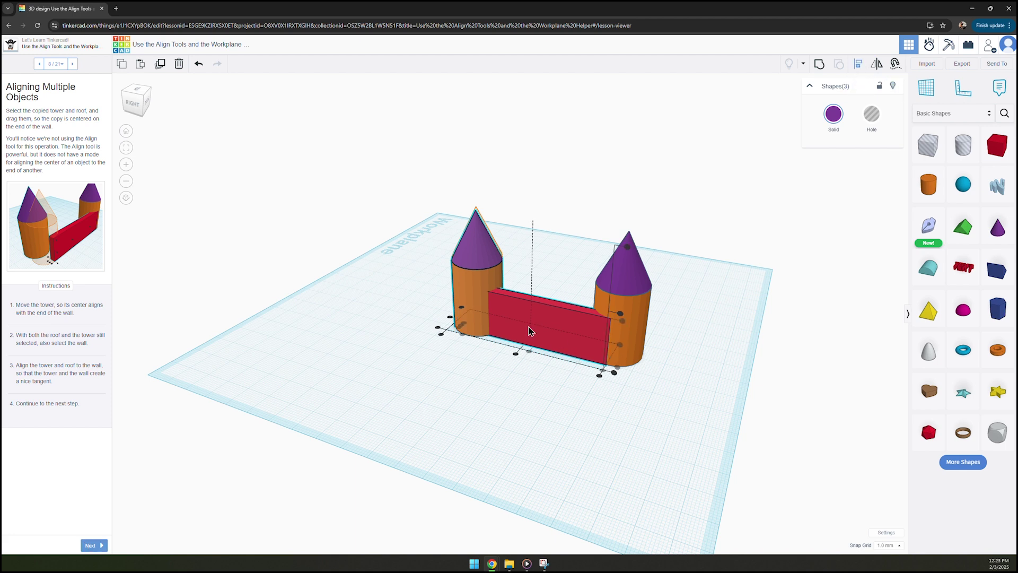
pyautogui.click(501, 306)
pyautogui.click(464, 327)
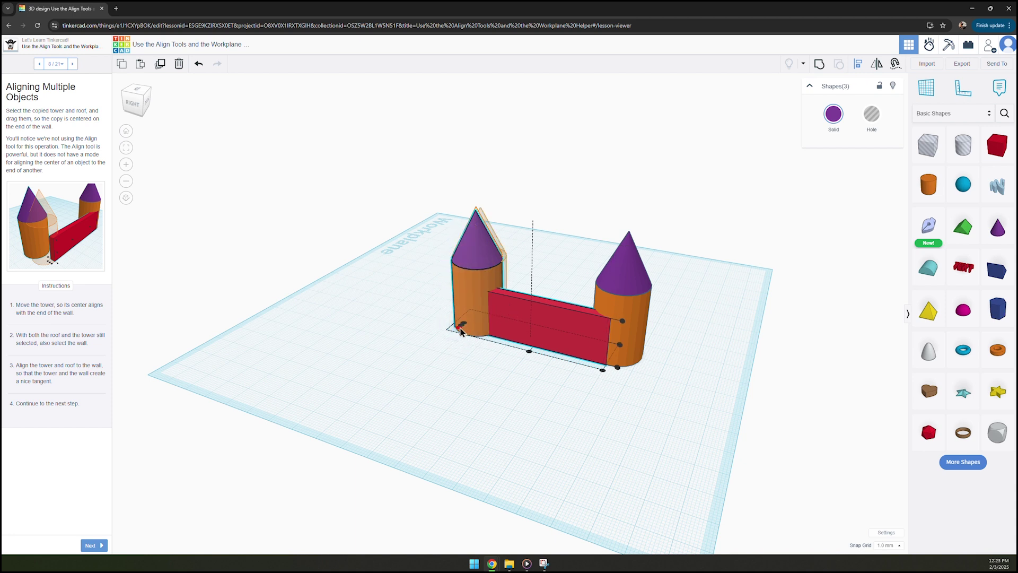
pyautogui.click(478, 378)
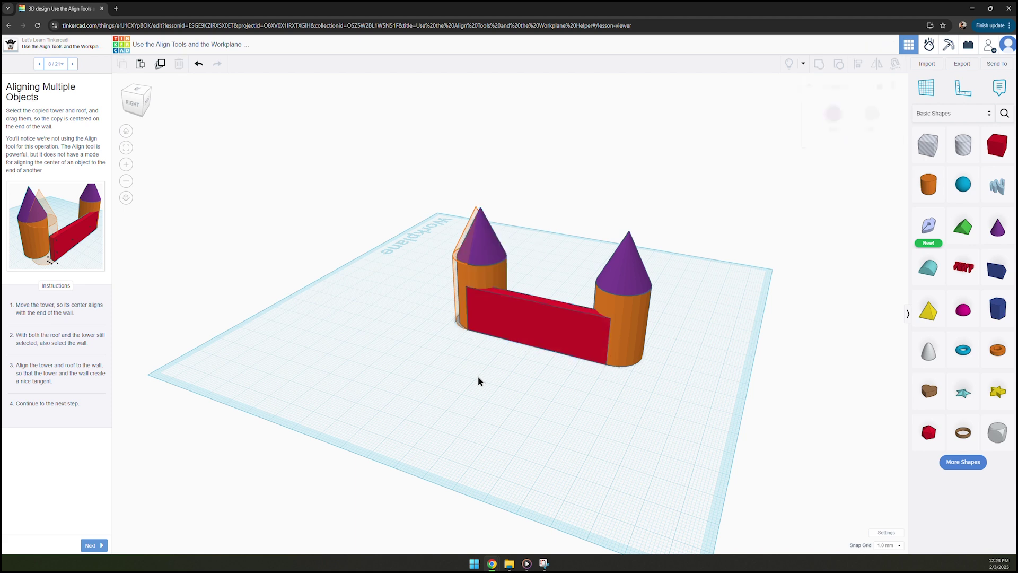
pyautogui.click(93, 545)
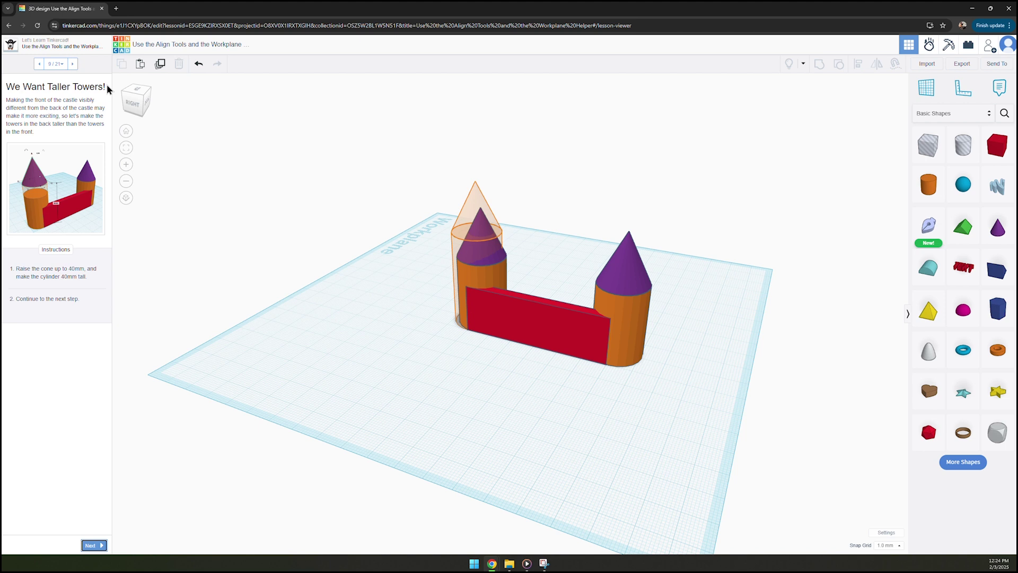
# - Raise the copied tower's cone to 40 mm above the workplane and stretch its cylinder up to the cone's base
pyautogui.click(486, 244)
pyautogui.moveTo(484, 187)
pyautogui.mouseDown()
pyautogui.moveTo(479, 161)
pyautogui.moveTo(481, 175)
pyautogui.mouseUp()
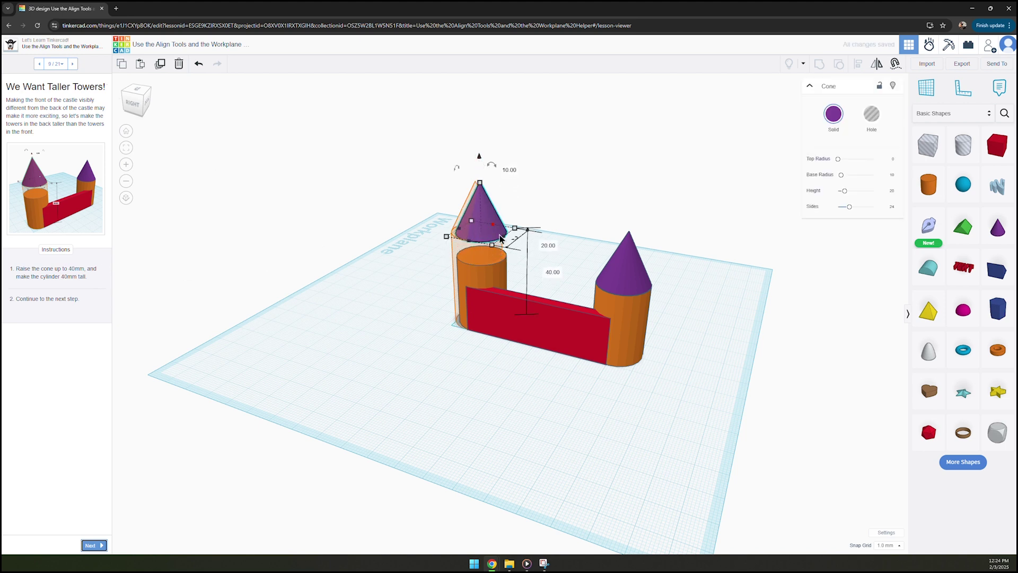
pyautogui.click(476, 269)
pyautogui.moveTo(482, 250); pyautogui.dragTo(483, 238)
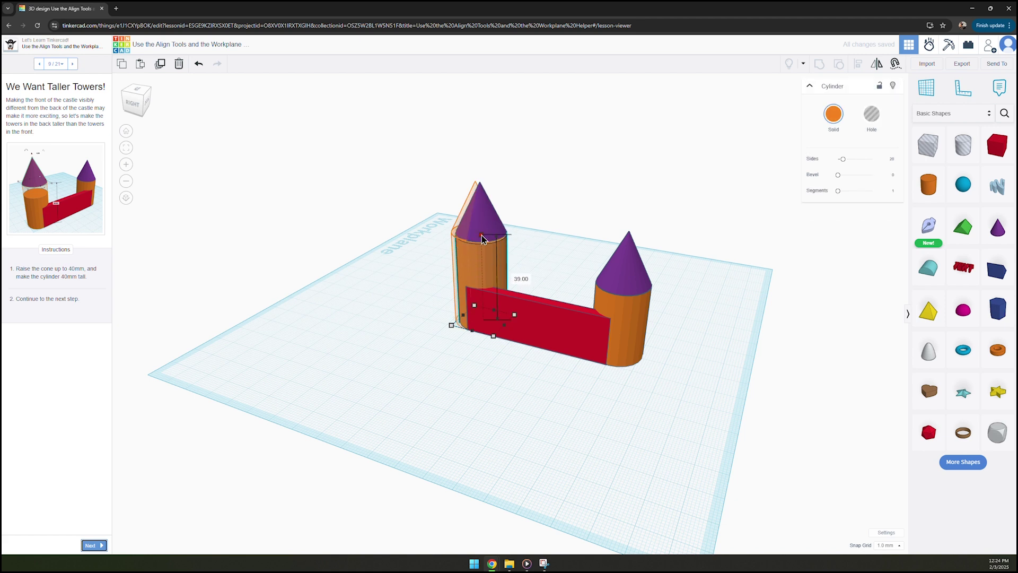
# - Move the taller tower onto the guide outline at the wall's end and continue to the Copy Wall and Align It to the Tower page
pyautogui.moveTo(445, 190); pyautogui.dragTo(480, 253)
pyautogui.click(165, 379)
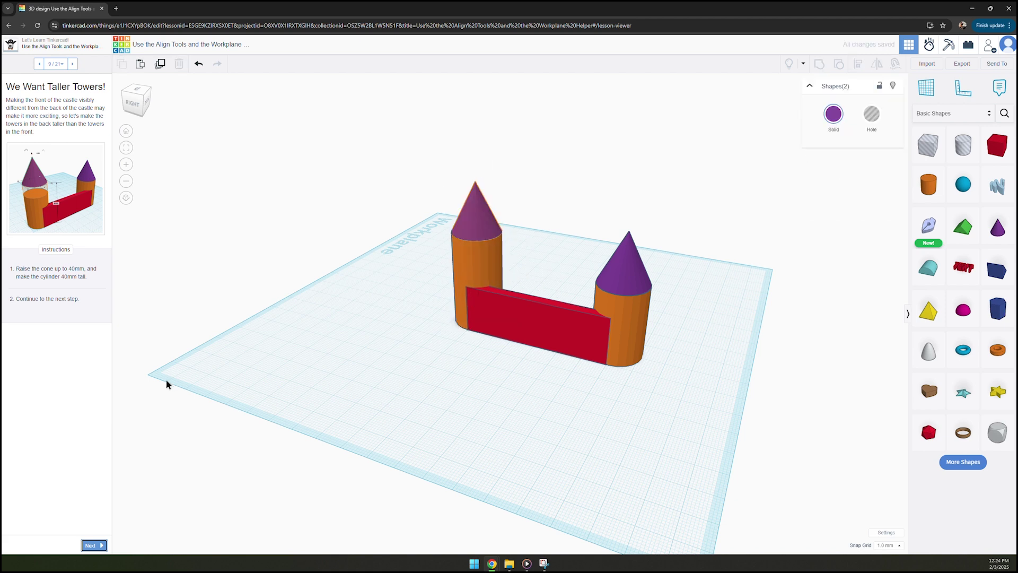
pyautogui.click(91, 546)
# - Copy and paste the red wall and rotate the copy 90° about the Z axis
pyautogui.moveTo(395, 372); pyautogui.dragTo(550, 330, button='right')
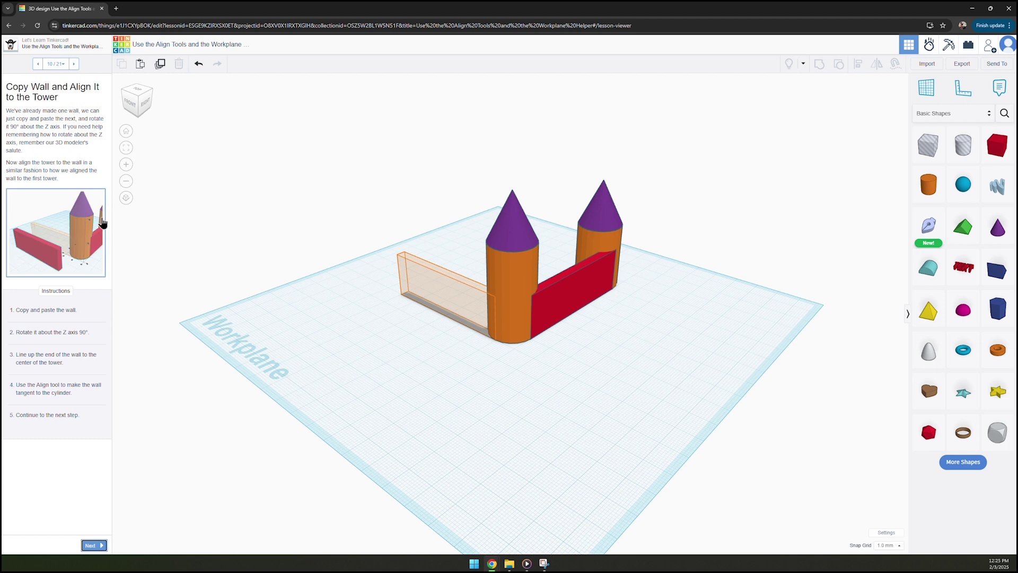
pyautogui.click(591, 298)
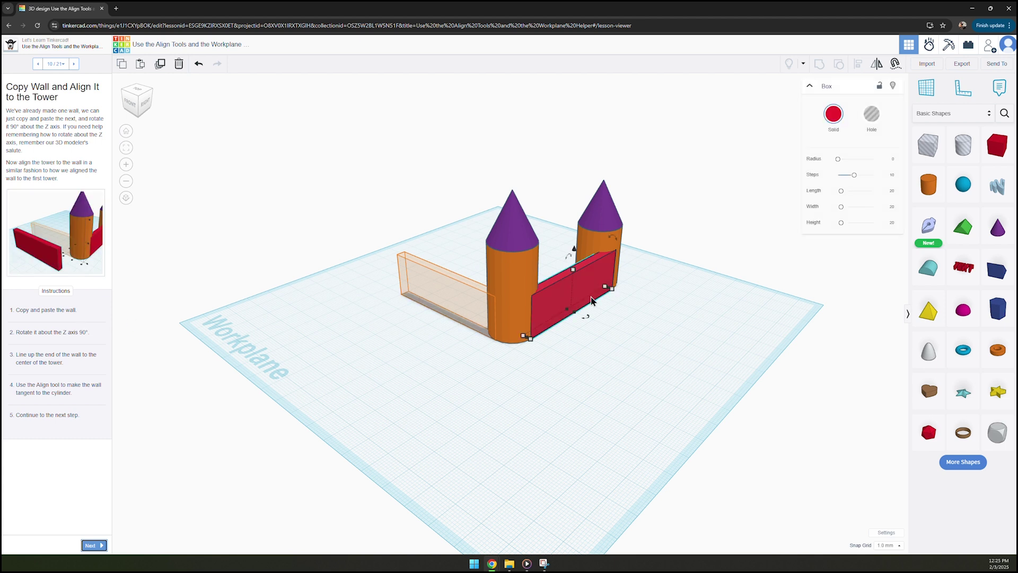
pyautogui.click(123, 66)
pyautogui.click(142, 66)
pyautogui.moveTo(595, 321); pyautogui.dragTo(573, 324)
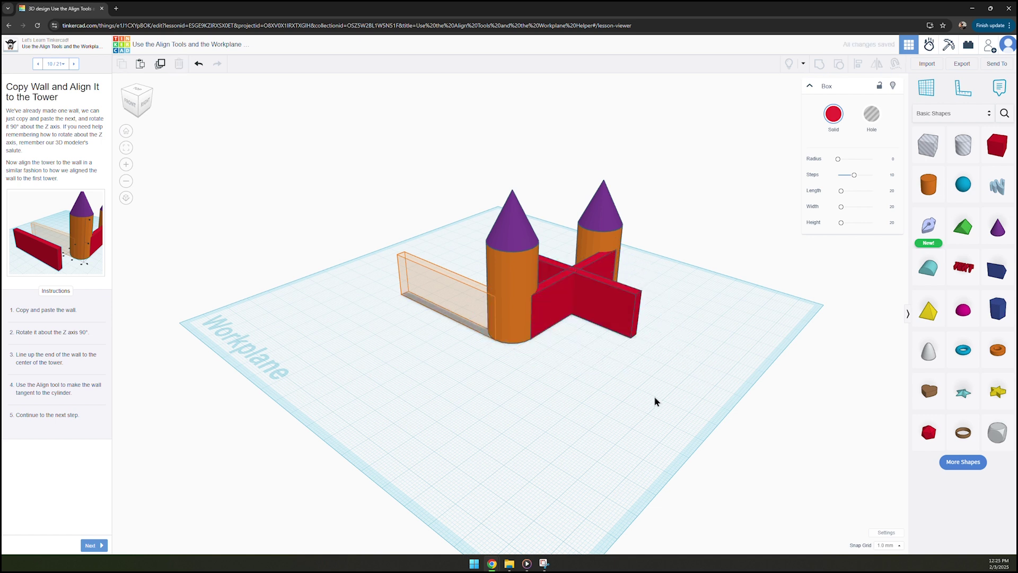
# - Align the rotated wall tangent to the taller tower, its end at the cylinder's centre, and continue to the Copy and Align the Next Wall page
pyautogui.moveTo(615, 311); pyautogui.dragTo(479, 315)
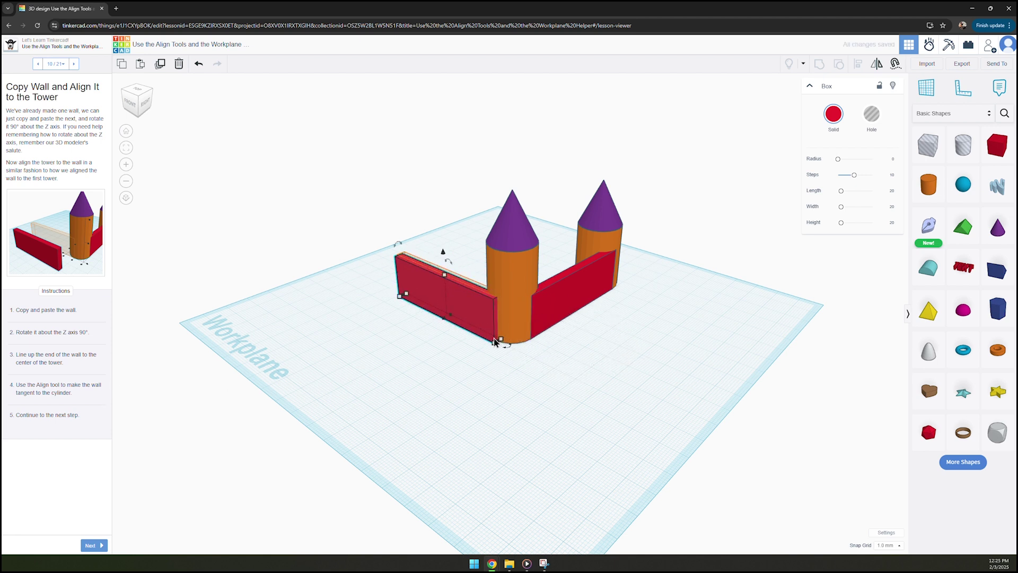
pyautogui.keyDown('shift'); pyautogui.click(516, 271); pyautogui.keyUp('shift')
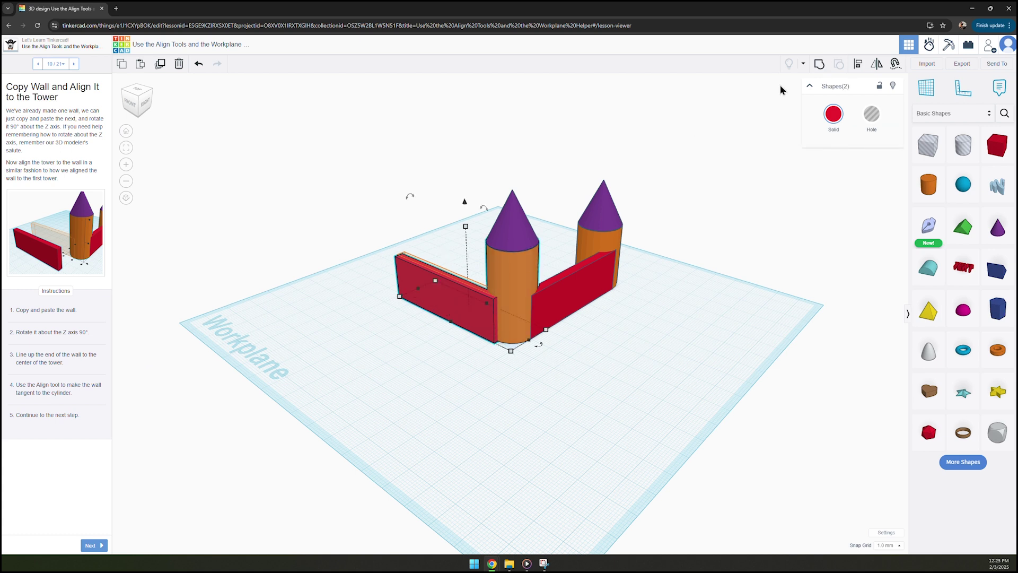
pyautogui.click(858, 65)
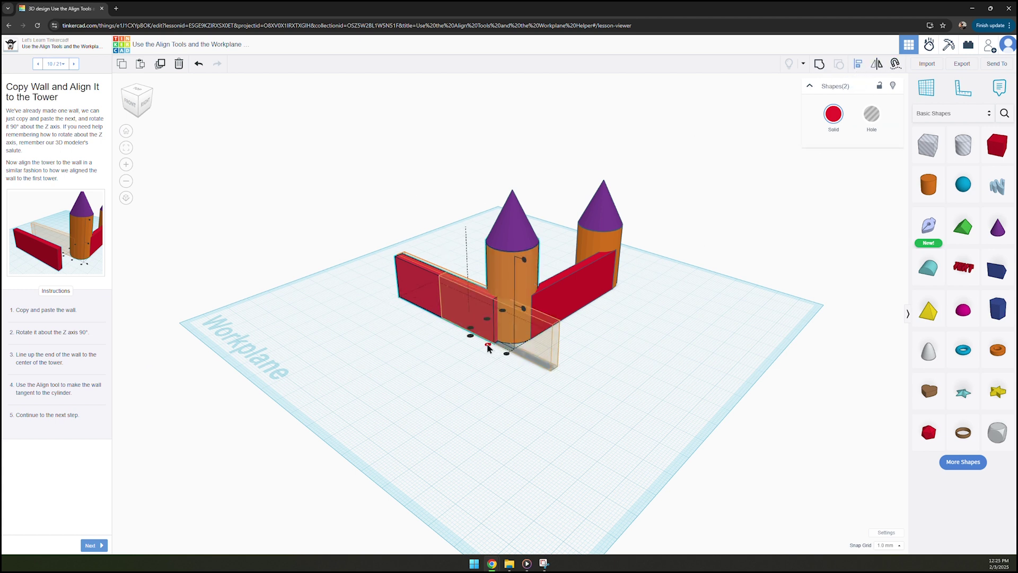
pyautogui.click(471, 334)
pyautogui.click(475, 387)
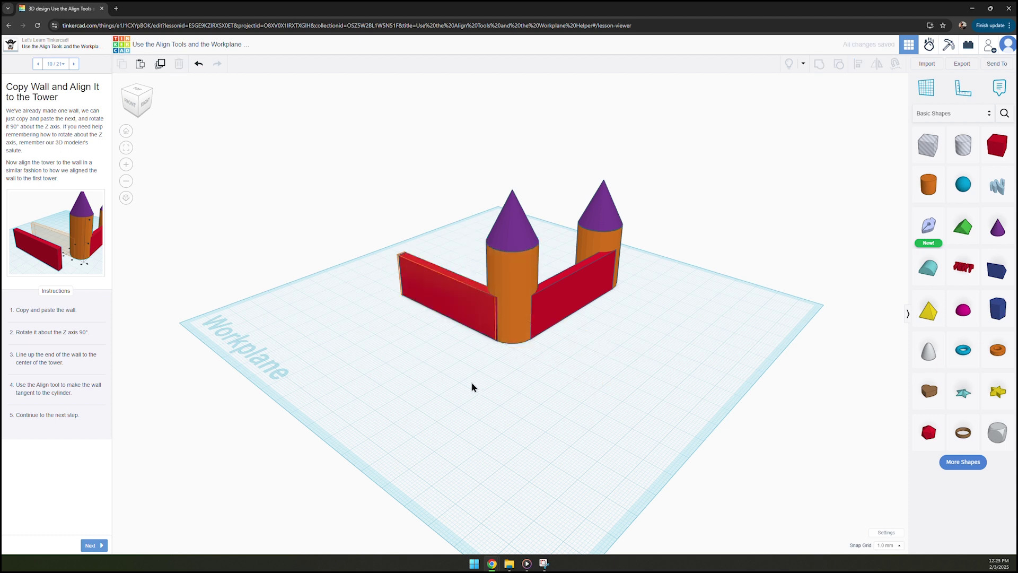
pyautogui.click(94, 545)
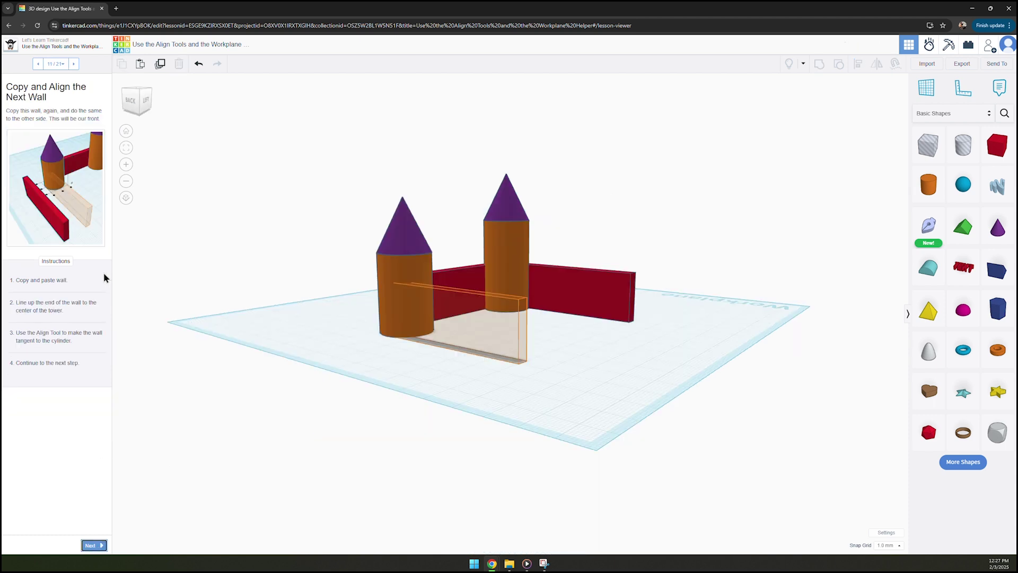
# - Copy and paste the rotated wall and move the copy about 30 mm along and 73 mm across to the shorter tower
pyautogui.click(599, 292)
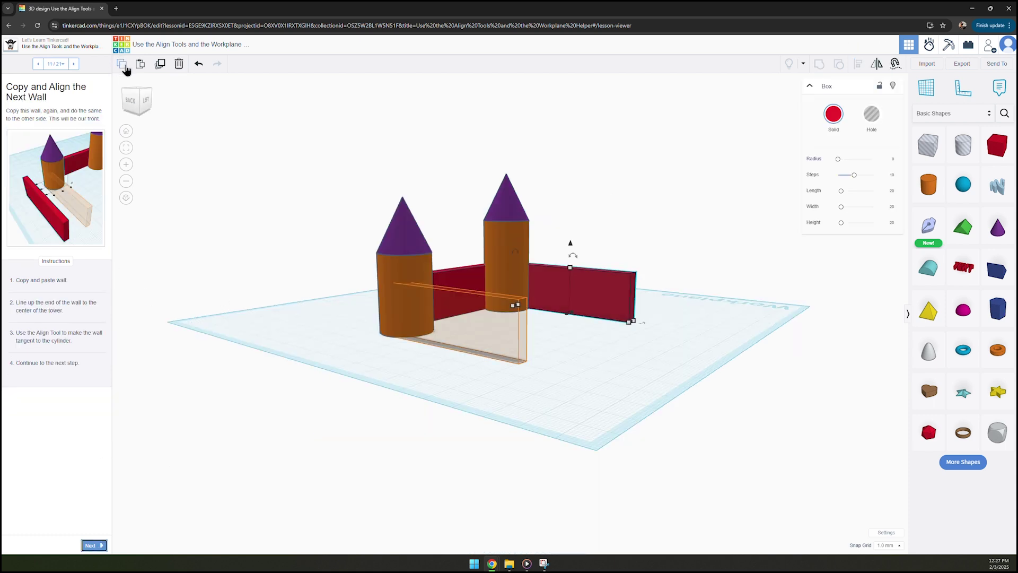
pyautogui.click(126, 68)
pyautogui.click(140, 63)
pyautogui.moveTo(631, 270); pyautogui.dragTo(491, 319)
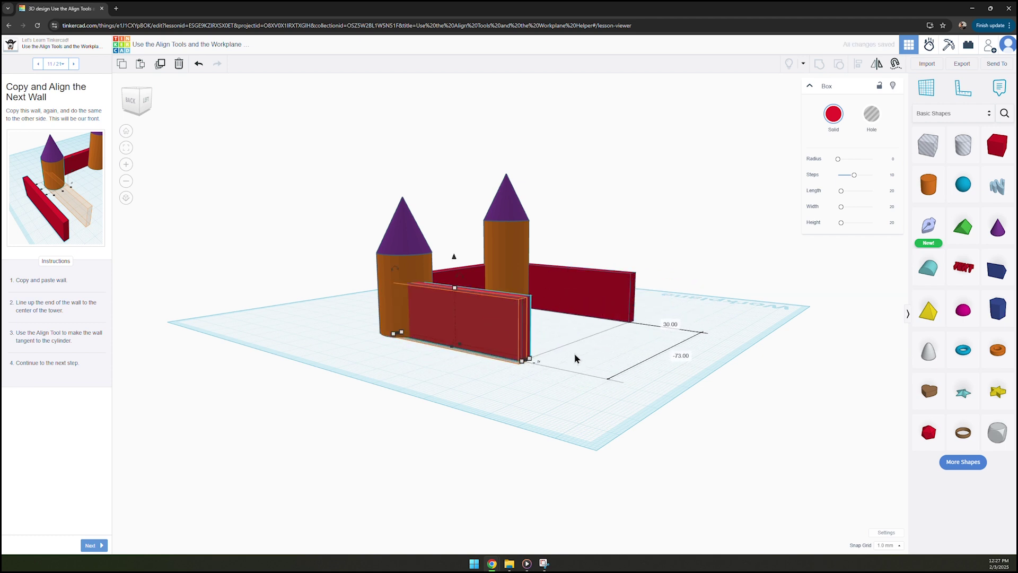
pyautogui.click(443, 378)
# - Align the copied wall tangent to the shorter tower's cylinder and continue to the Grouping Items for Easy Alignment page
pyautogui.click(479, 314)
pyautogui.keyDown('shift'); pyautogui.click(381, 287); pyautogui.keyUp('shift')
pyautogui.click(858, 64)
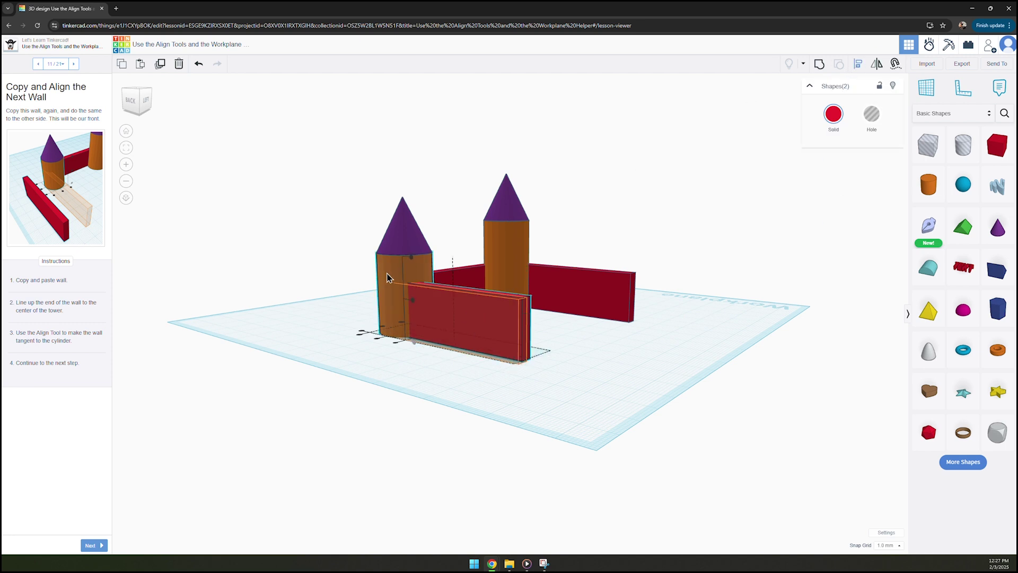
pyautogui.moveTo(369, 349); pyautogui.dragTo(379, 391, button='right')
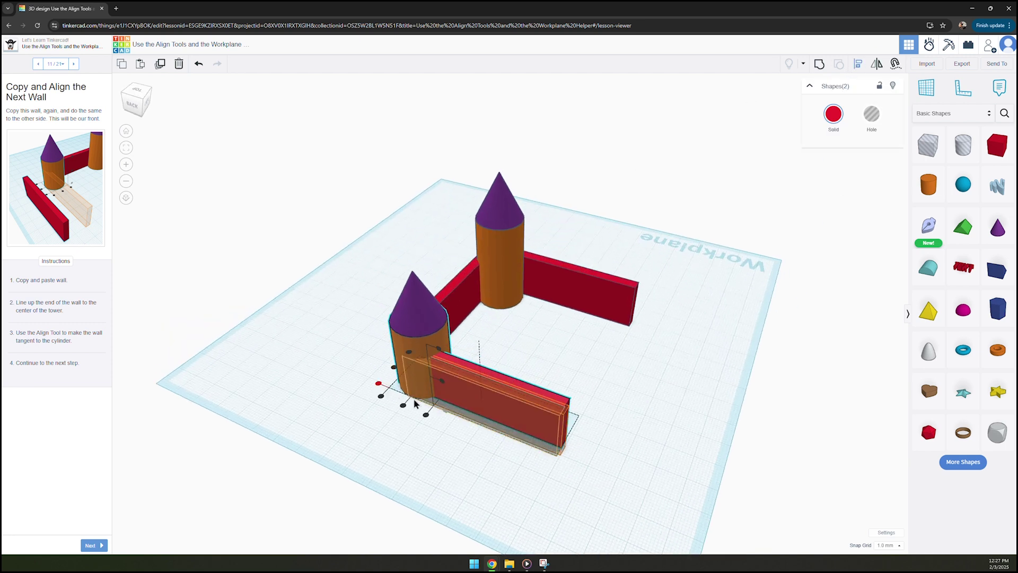
pyautogui.click(379, 383)
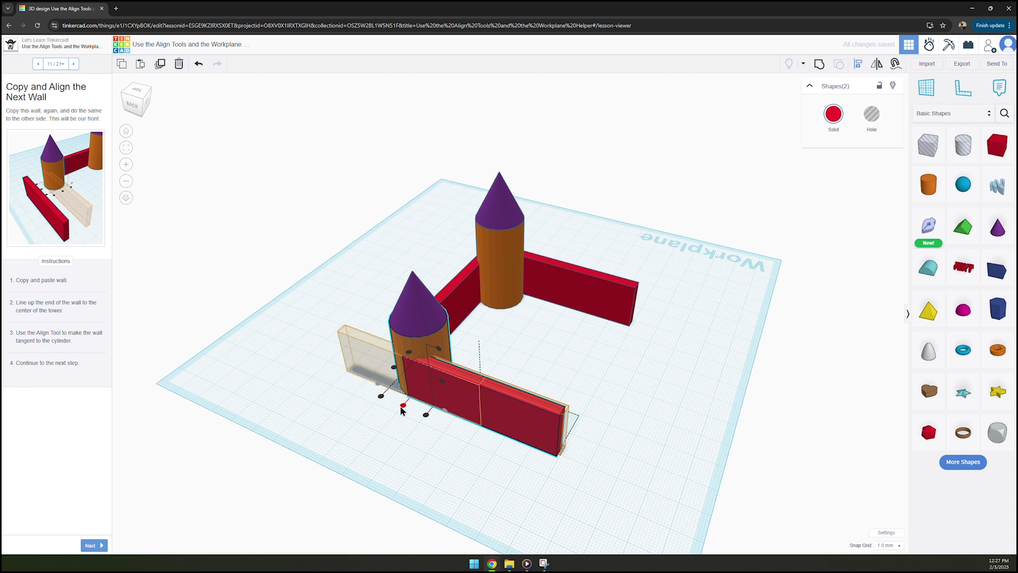
pyautogui.click(434, 437)
pyautogui.click(507, 408)
pyautogui.click(94, 545)
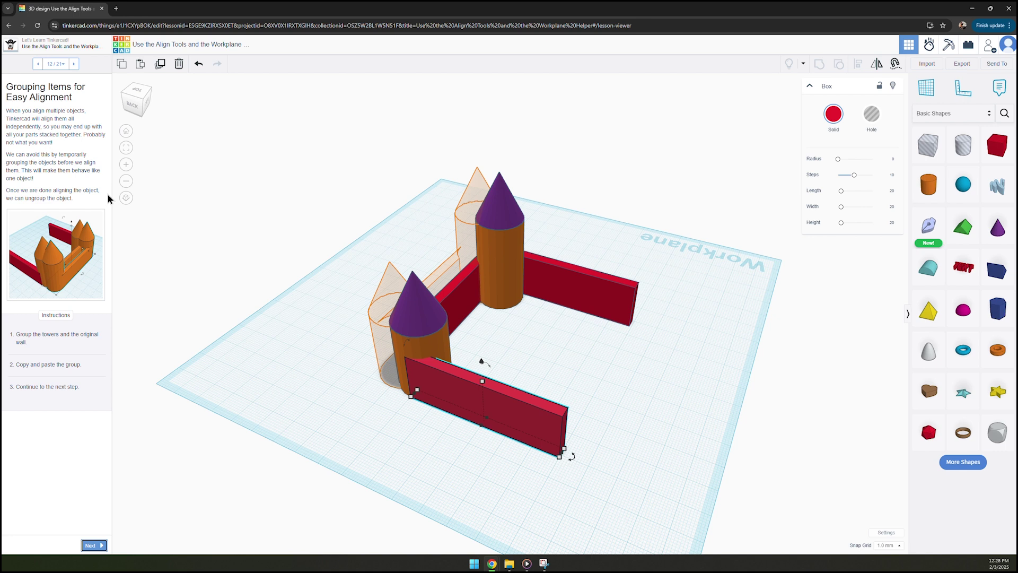
# - Group both towers' cones and cylinders with the original wall between them
pyautogui.moveTo(243, 376); pyautogui.dragTo(751, 391, button='right')
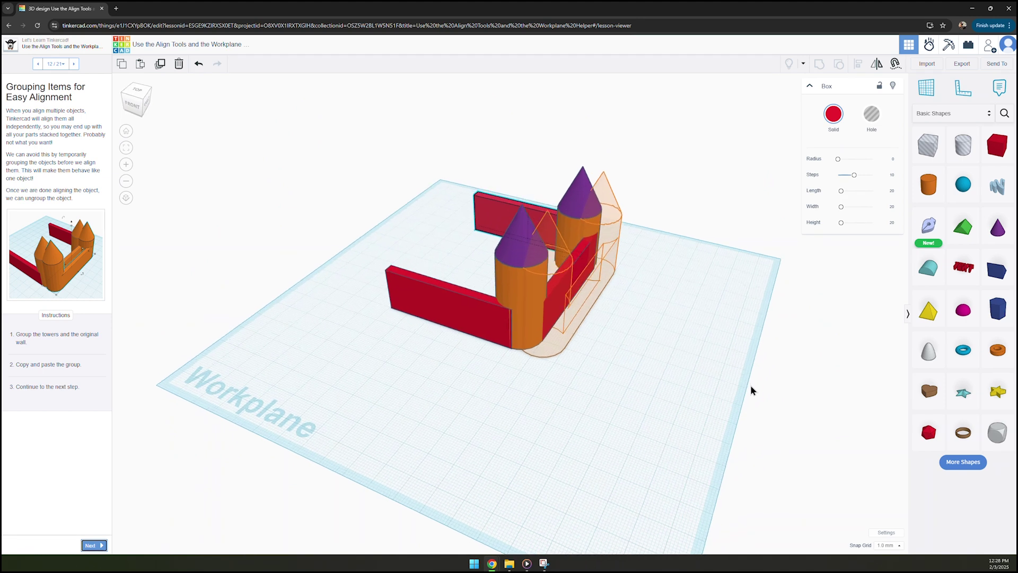
pyautogui.click(540, 265)
pyautogui.keyDown('shift'); pyautogui.click(537, 299); pyautogui.keyUp('shift')
pyautogui.keyDown('shift'); pyautogui.click(581, 204); pyautogui.keyUp('shift')
pyautogui.keyDown('shift'); pyautogui.click(576, 229); pyautogui.keyUp('shift')
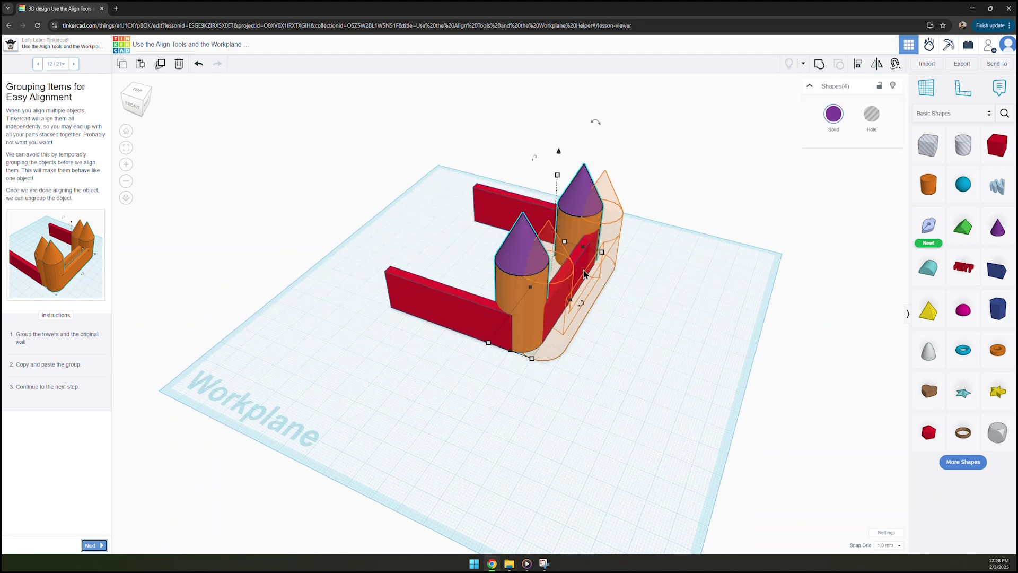
pyautogui.keyDown('shift'); pyautogui.click(583, 273); pyautogui.keyUp('shift')
pyautogui.click(821, 65)
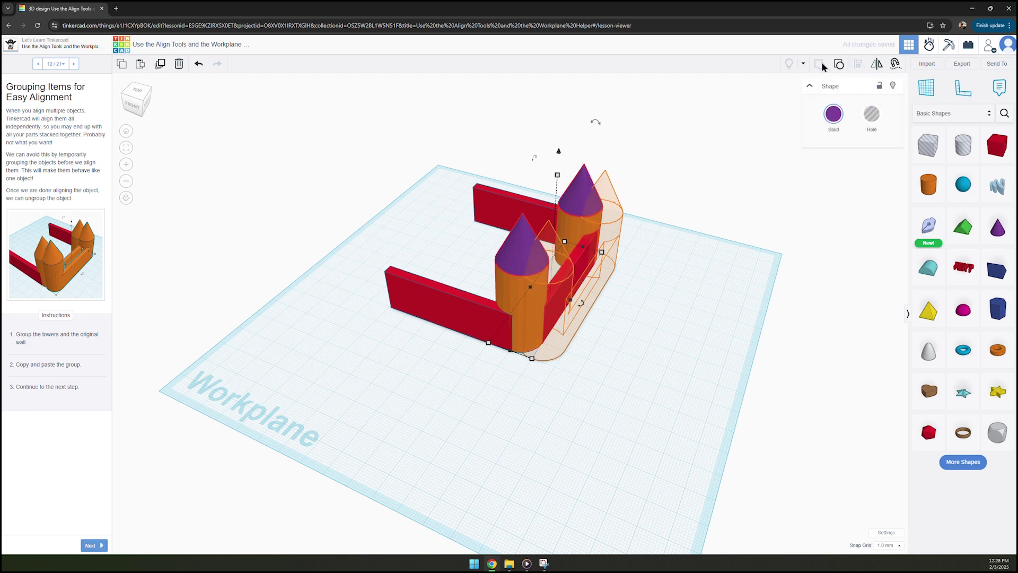
# - Copy and paste the tower-and-wall group and continue to the Mirroring an Object page
pyautogui.click(122, 64)
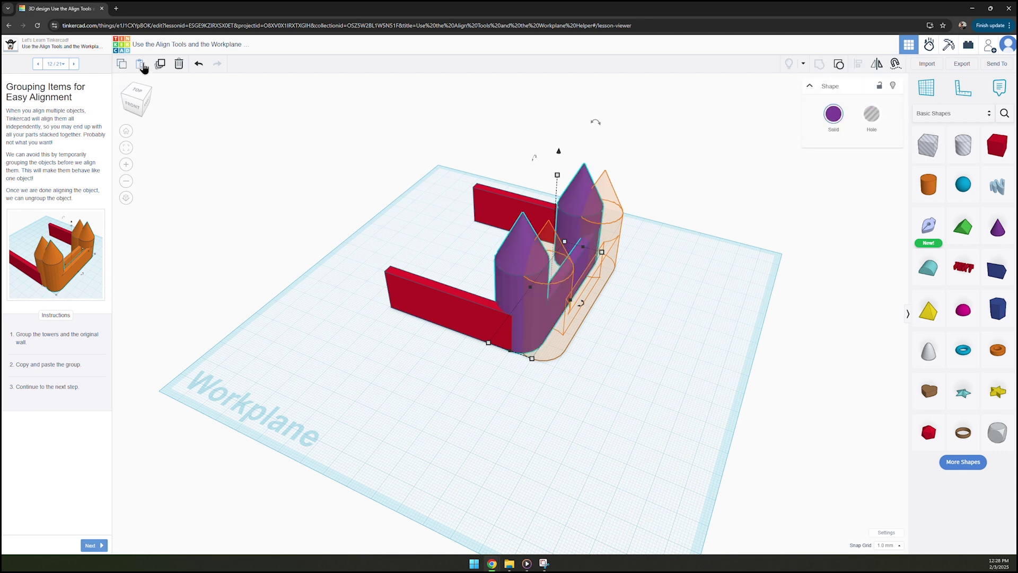
pyautogui.click(140, 63)
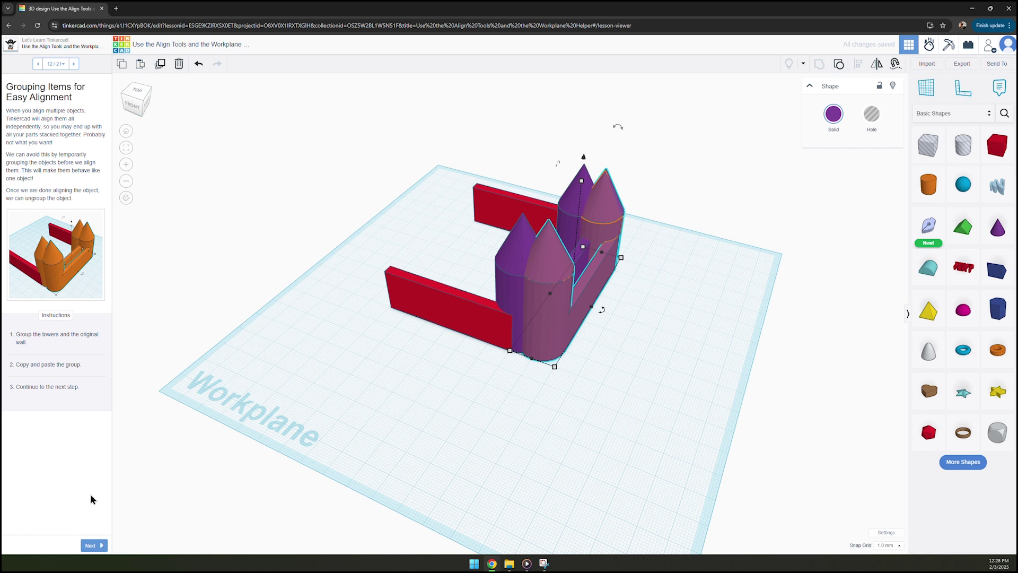
pyautogui.click(95, 545)
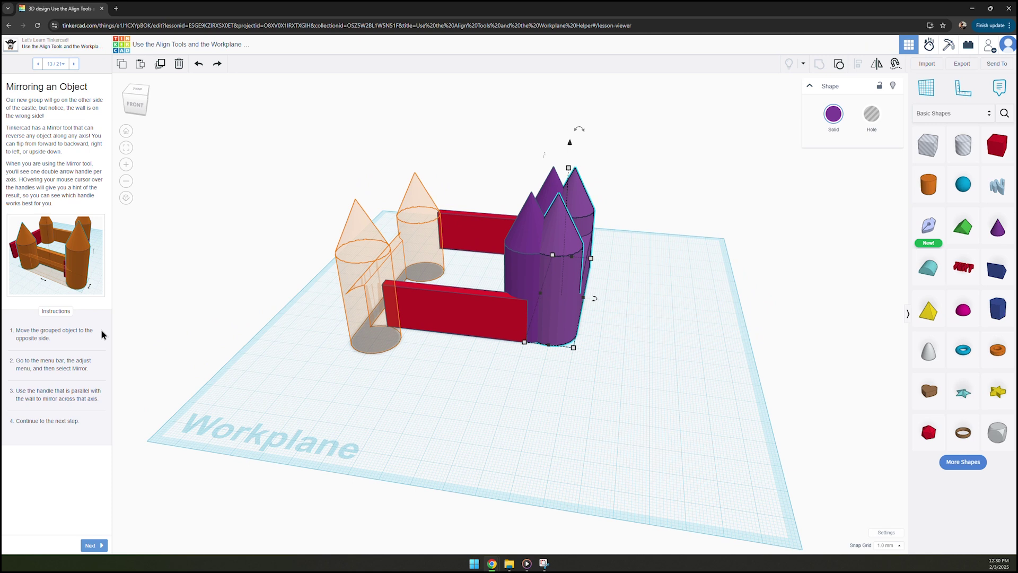
# - Place the pasted group on the castle's opposite side, mirrored along the red walls' direction, and continue to the Aligning a Grouped Object page
pyautogui.moveTo(561, 296); pyautogui.dragTo(367, 305)
pyautogui.moveTo(288, 380); pyautogui.dragTo(483, 420, button='right')
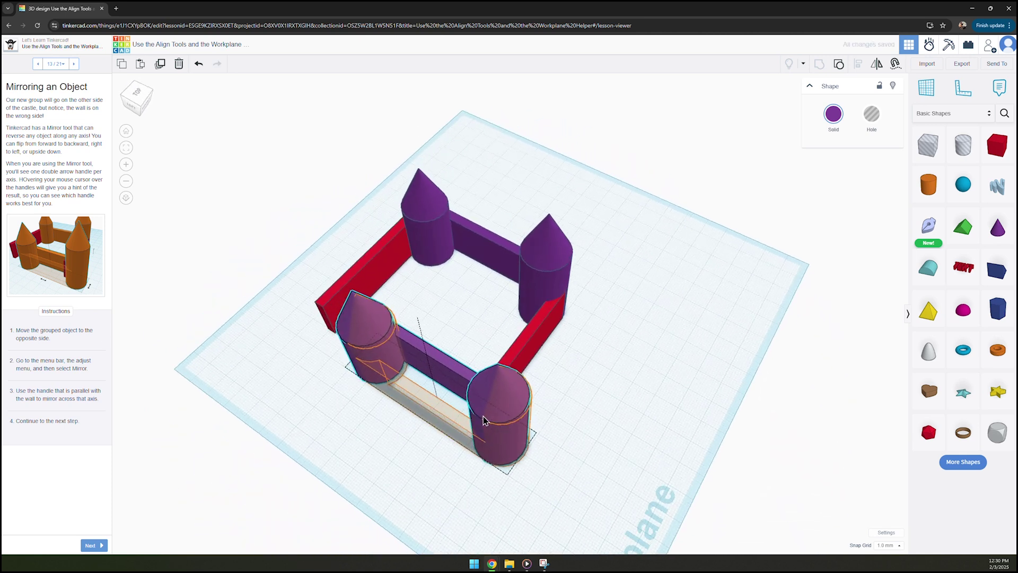
pyautogui.click(878, 64)
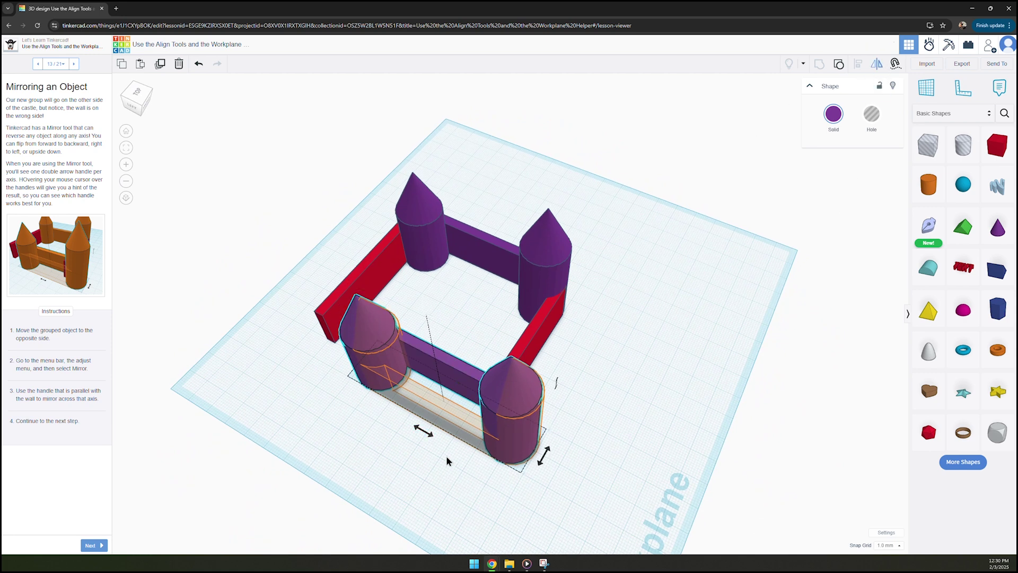
pyautogui.click(545, 456)
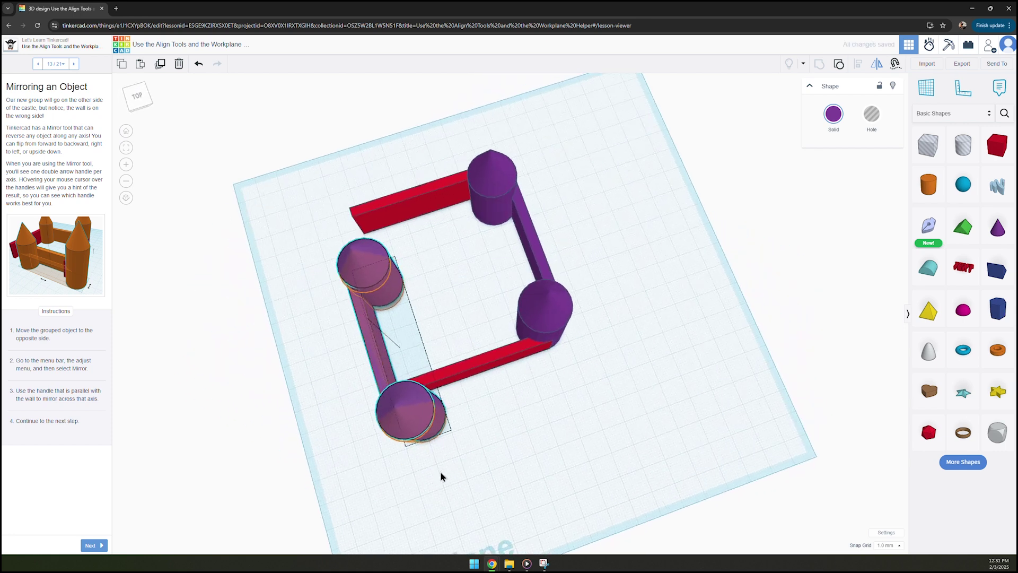
pyautogui.click(91, 545)
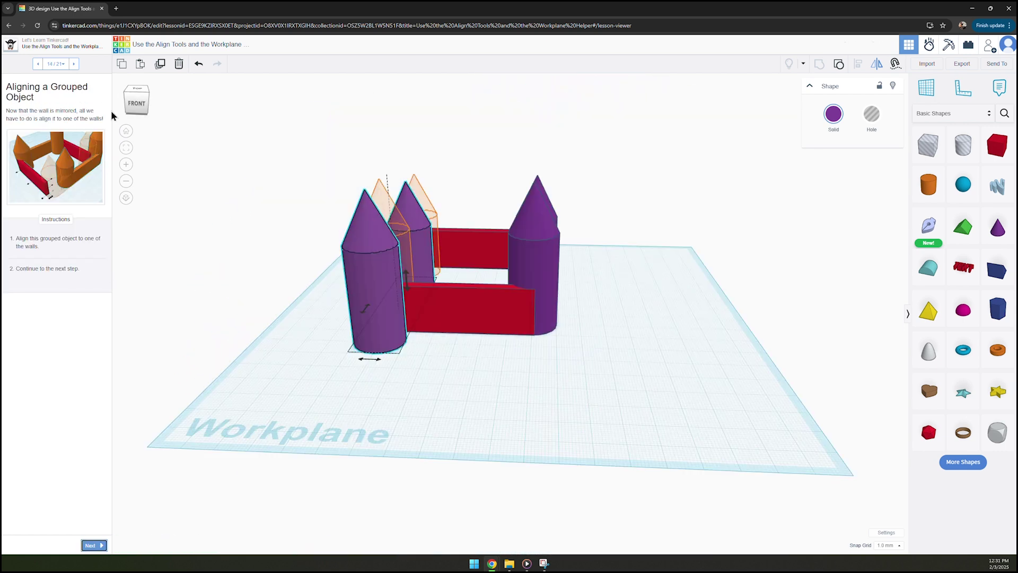
# - Align the mirrored group with the outer side of the red wall between the shorter towers and continue to The Power of Delete page
pyautogui.moveTo(269, 392); pyautogui.dragTo(667, 394, button='right')
pyautogui.keyDown('shift'); pyautogui.click(463, 377); pyautogui.keyUp('shift')
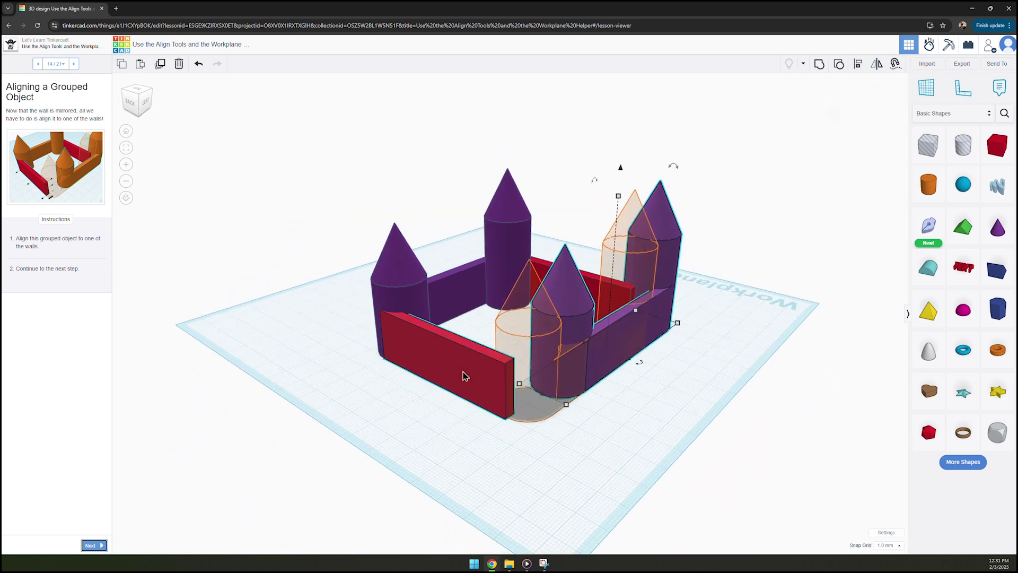
pyautogui.press('l')
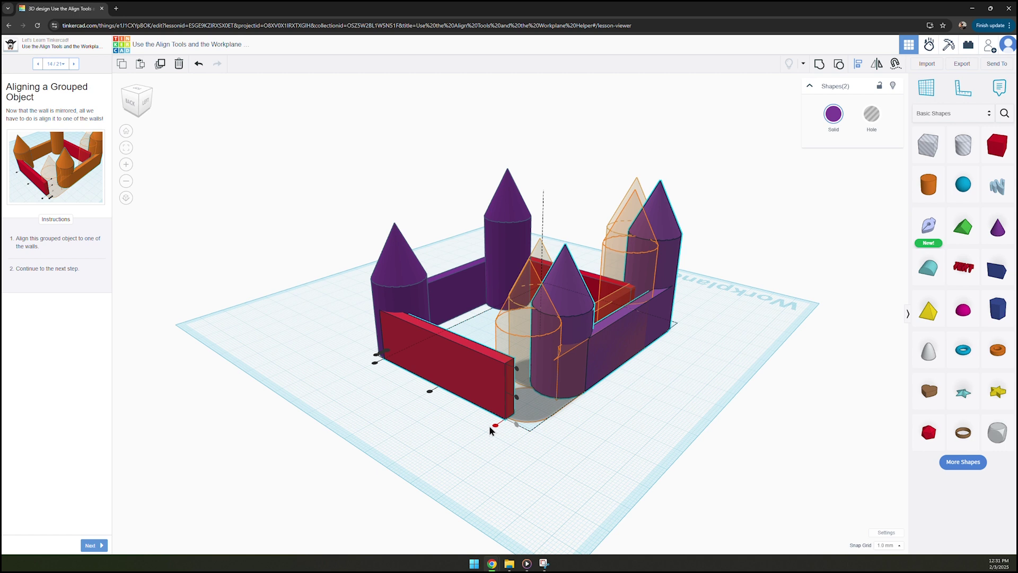
pyautogui.moveTo(571, 449); pyautogui.dragTo(506, 479, button='right')
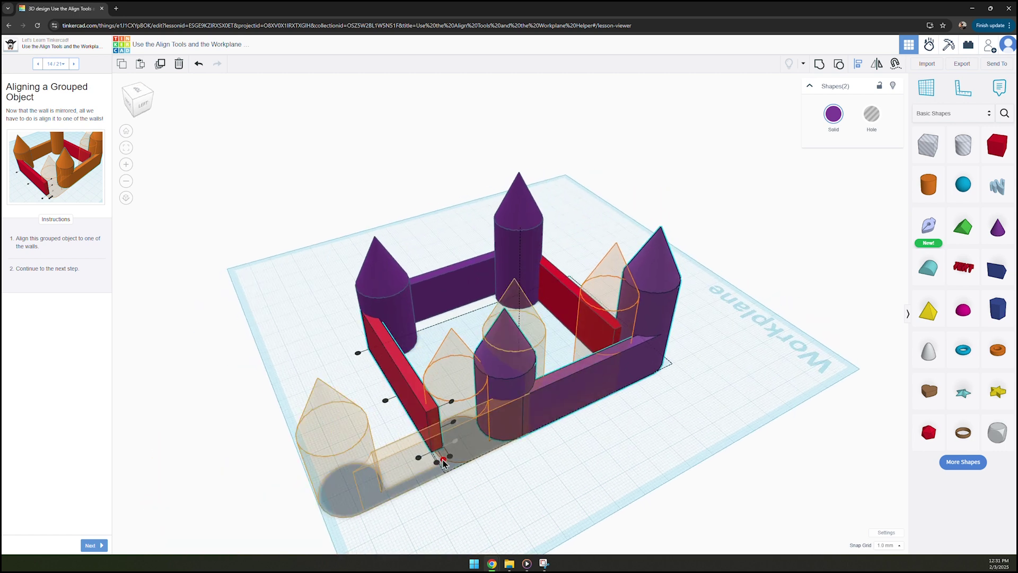
pyautogui.click(444, 460)
pyautogui.click(90, 545)
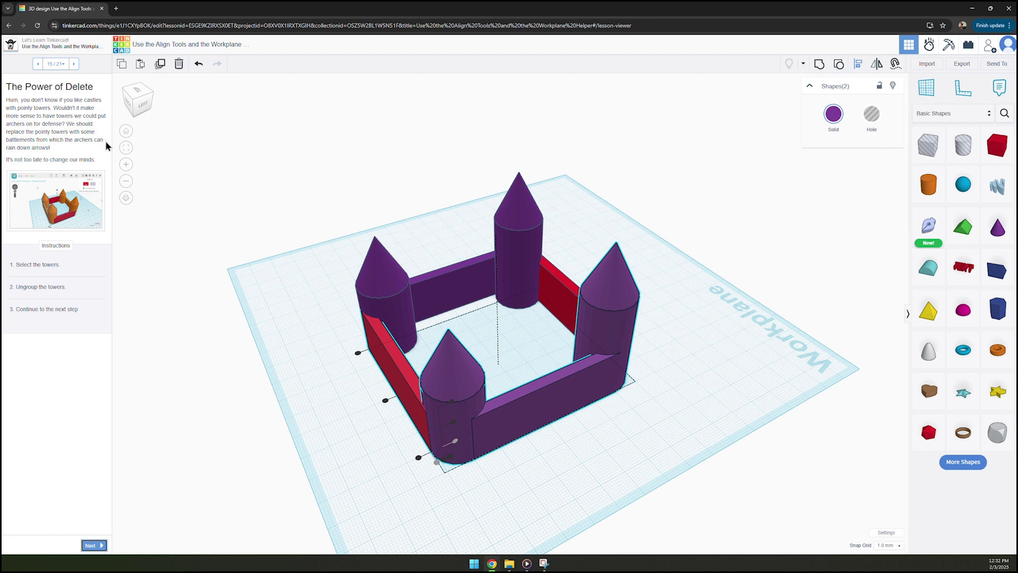
# - Ungroup both tower-and-wall groups together and continue to the Deleting the Points page
pyautogui.click(245, 310)
pyautogui.click(390, 290)
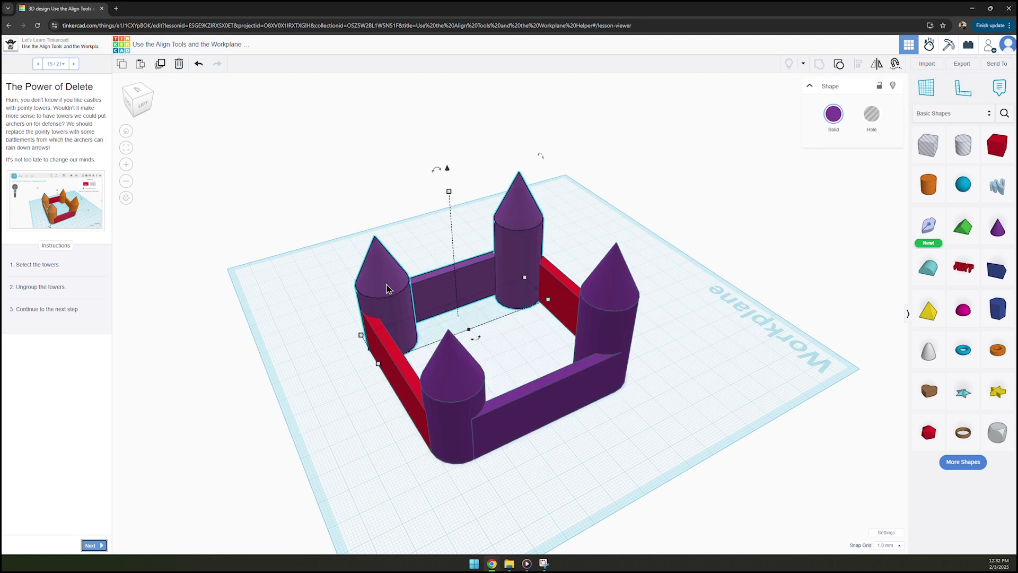
pyautogui.keyDown('shift'); pyautogui.click(545, 398); pyautogui.keyUp('shift')
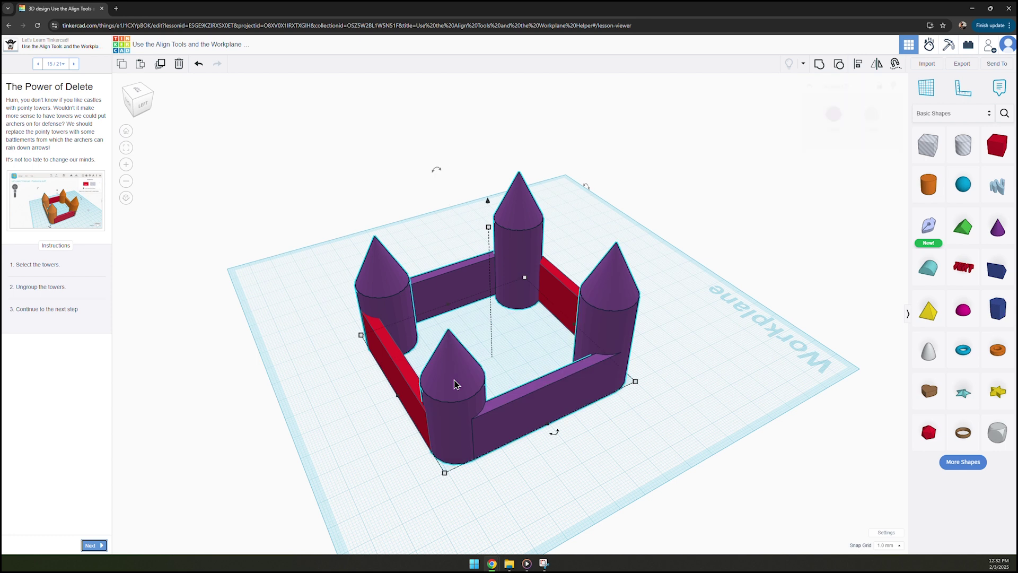
pyautogui.click(839, 65)
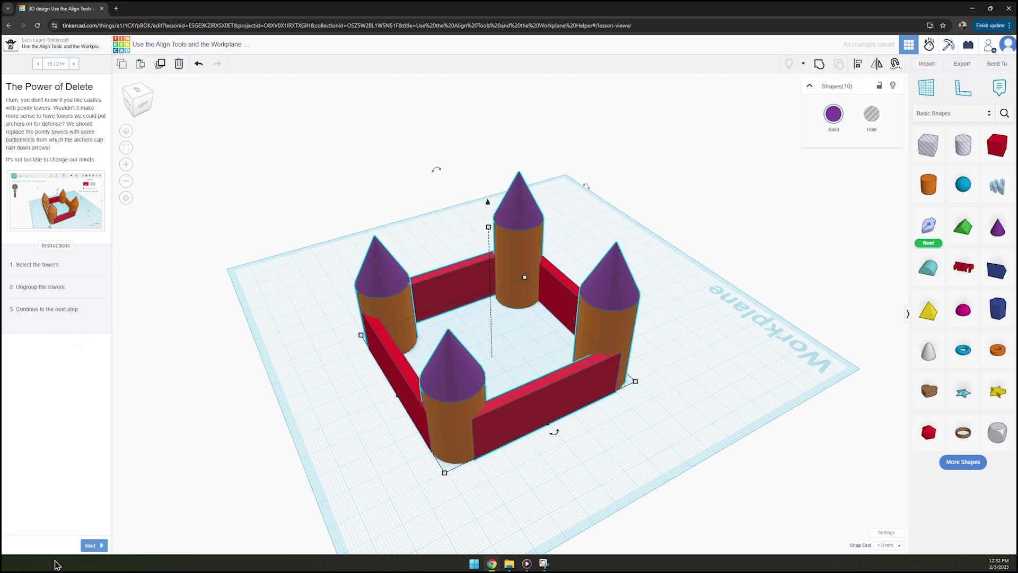
pyautogui.click(91, 545)
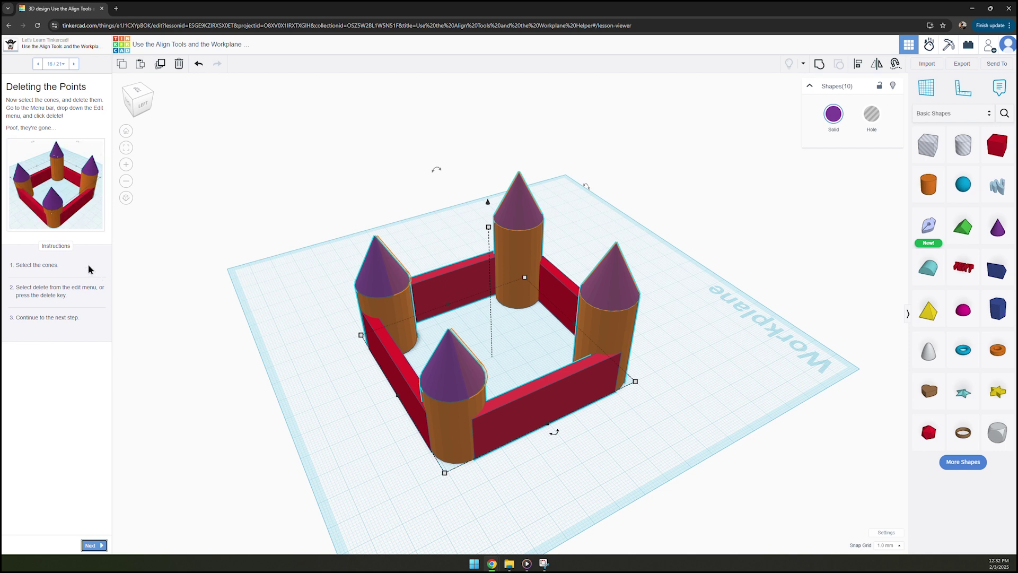
# - Delete the four purple cones from the towers together and continue to the Using the Workplane Helper page
pyautogui.click(395, 278)
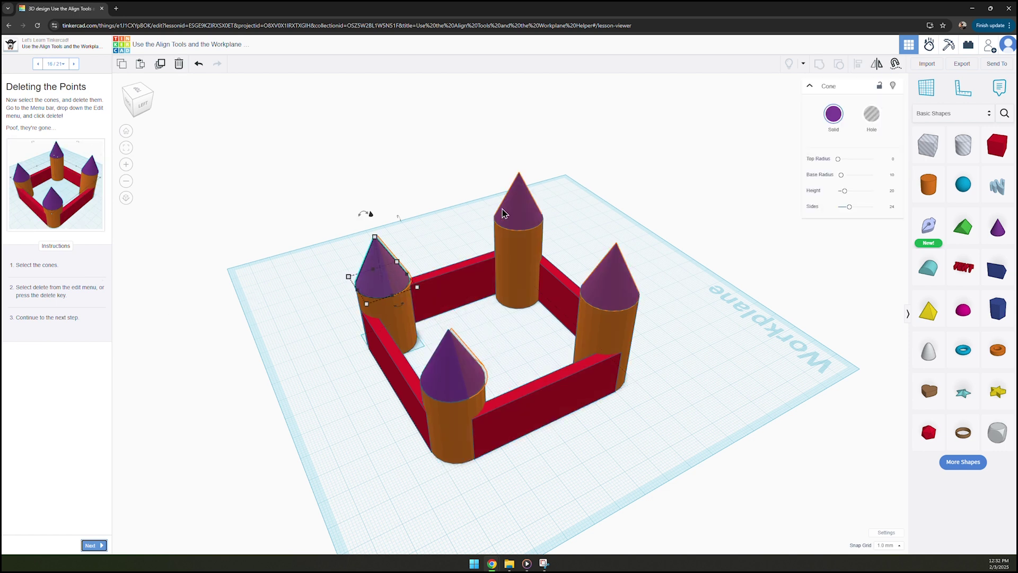
pyautogui.keyDown('shift'); pyautogui.click(517, 202); pyautogui.keyUp('shift')
pyautogui.keyDown('shift'); pyautogui.click(621, 294); pyautogui.keyUp('shift')
pyautogui.keyDown('shift'); pyautogui.click(451, 368); pyautogui.keyUp('shift')
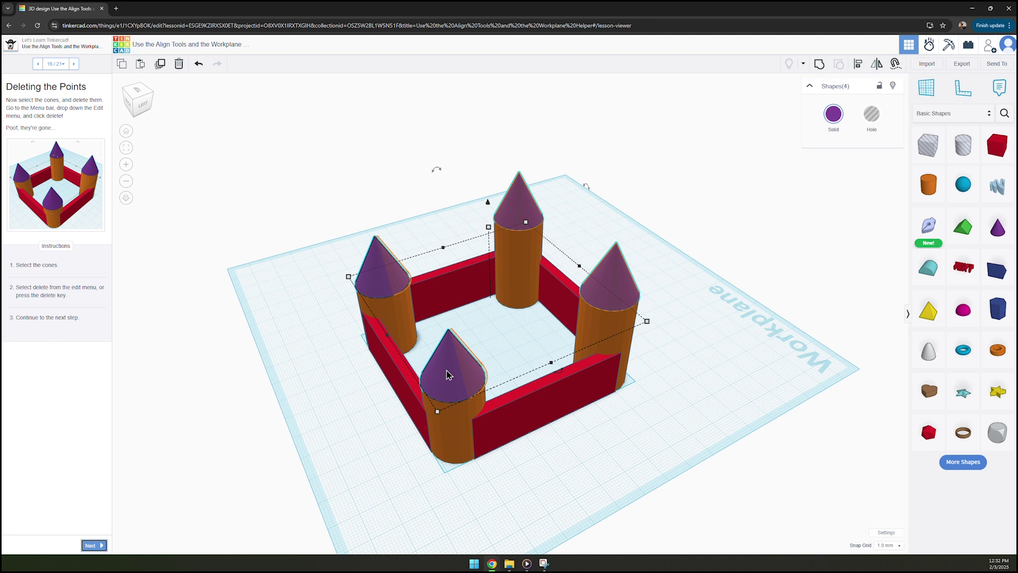
pyautogui.click(179, 65)
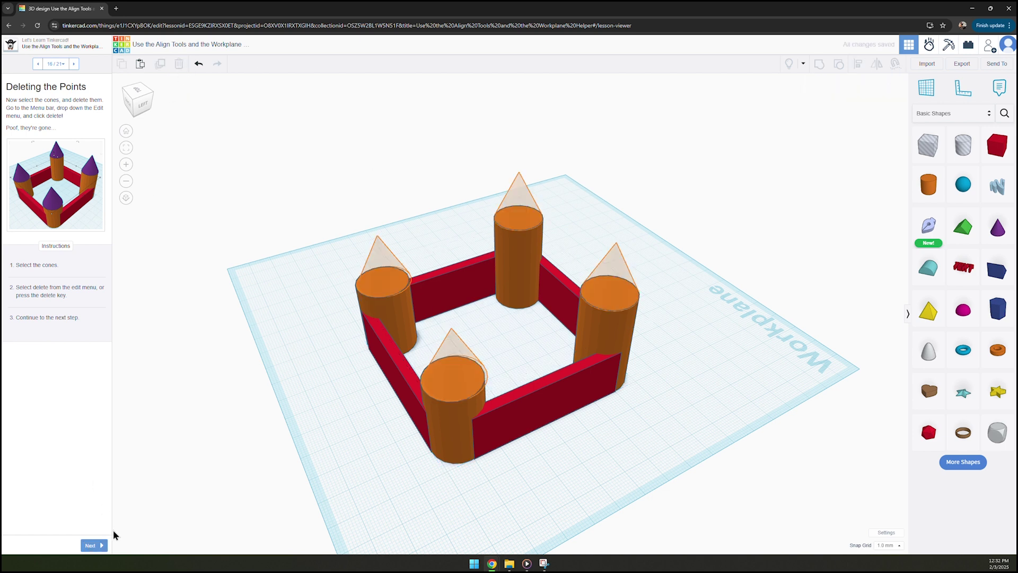
pyautogui.click(91, 546)
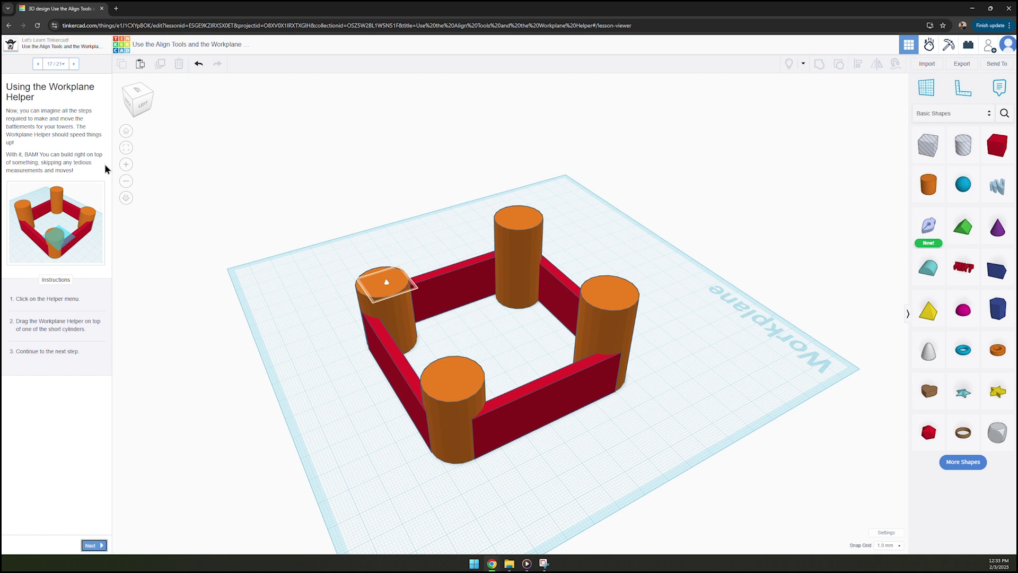
# - Place the workplane on top of a short tower and continue to the Building Our Battlements on the New Workplane page
pyautogui.moveTo(223, 334); pyautogui.dragTo(527, 307, button='right')
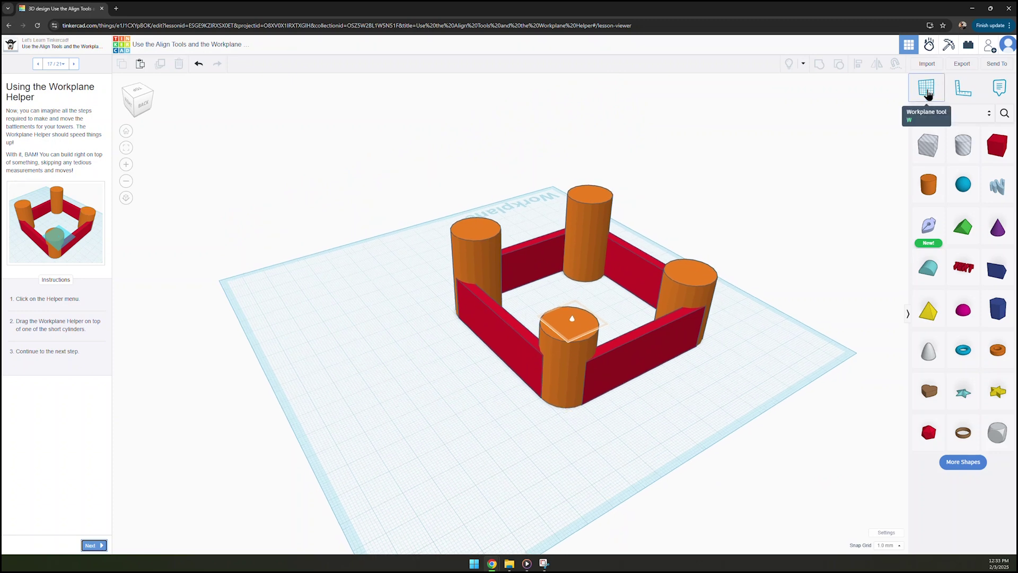
pyautogui.moveTo(927, 94); pyautogui.dragTo(573, 327)
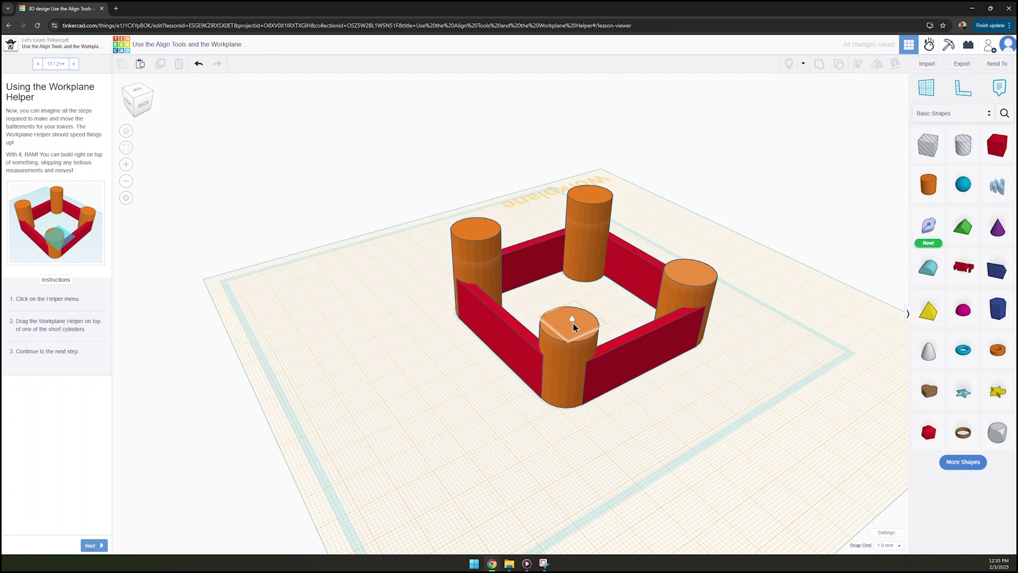
pyautogui.click(92, 545)
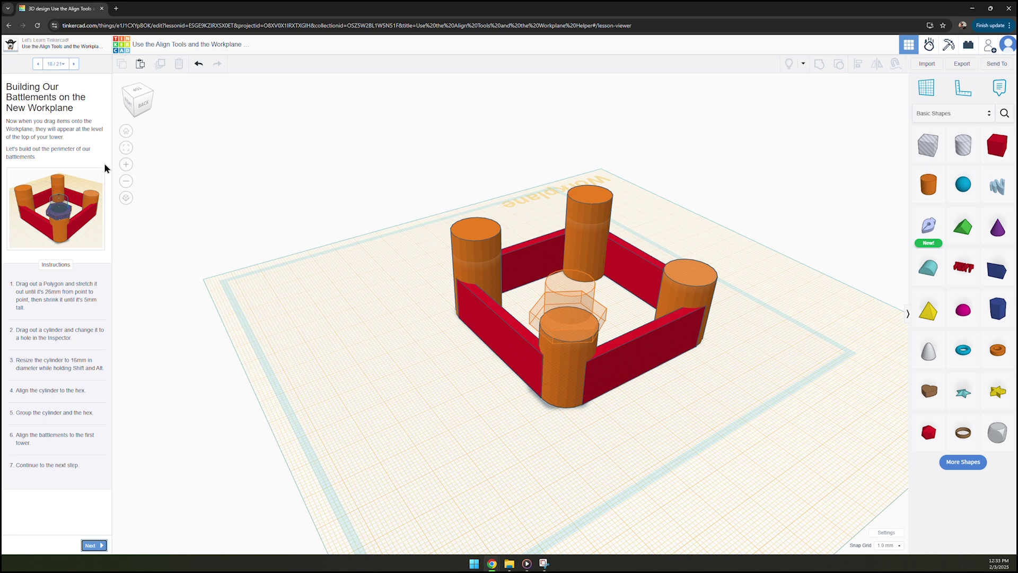
# - Add a polygon on the new workplane, stretched to 26 mm from point to point and flattened to 5 mm tall
pyautogui.moveTo(997, 308); pyautogui.dragTo(569, 325)
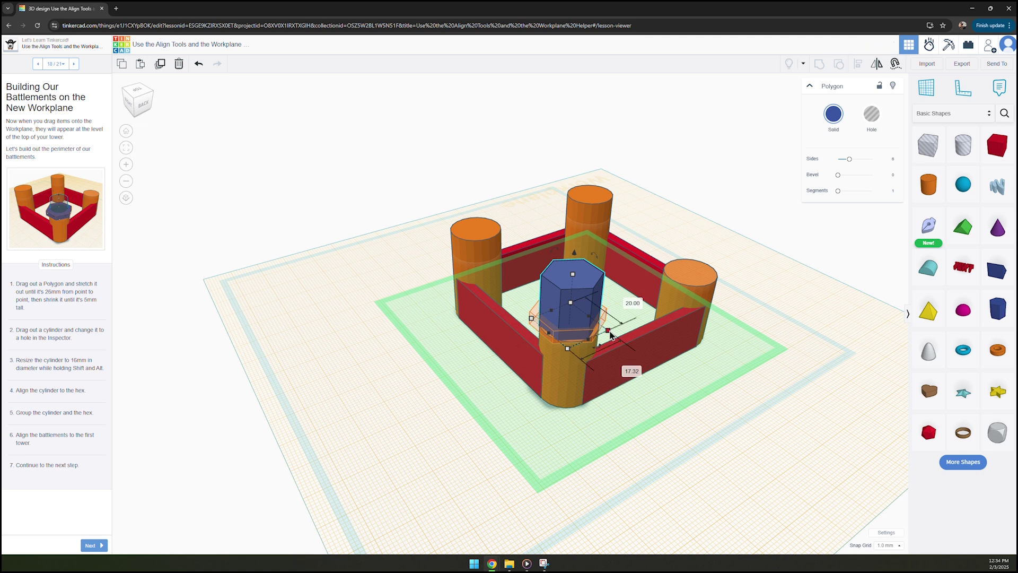
pyautogui.moveTo(610, 334); pyautogui.dragTo(632, 333)
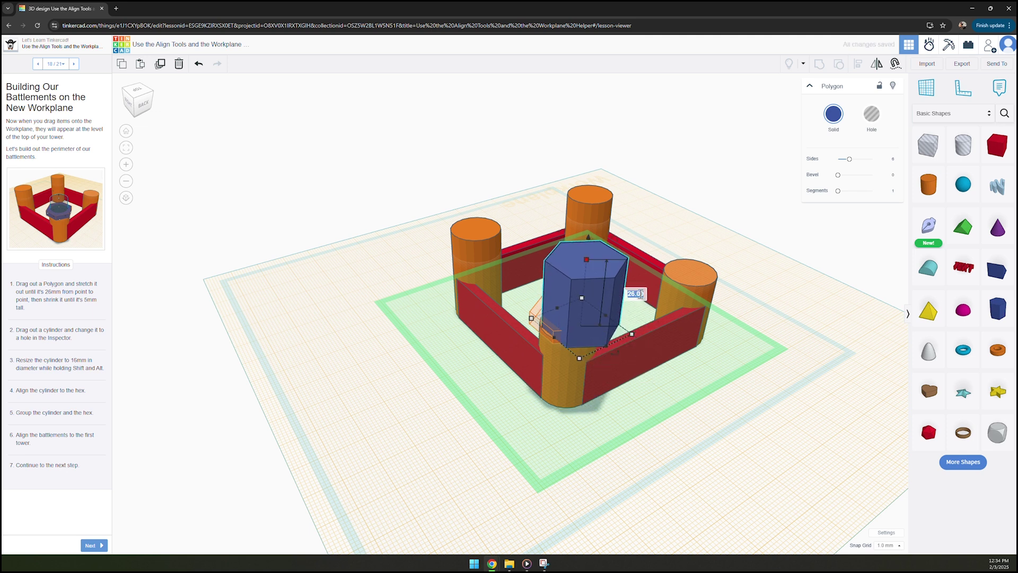
pyautogui.moveTo(597, 272); pyautogui.dragTo(599, 318)
# - Add a cylinder beside the castle, make it a hole, and scale it proportionally to 16 mm in diameter
pyautogui.moveTo(928, 184); pyautogui.dragTo(443, 396)
pyautogui.click(872, 114)
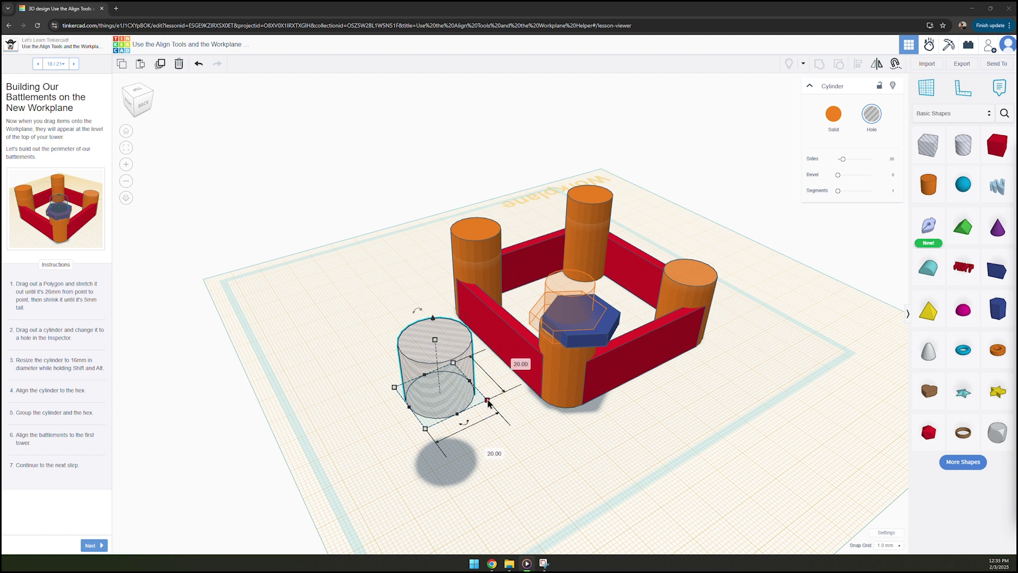
pyautogui.keyDown('alt'); pyautogui.keyDown('shift'); pyautogui.moveTo(488, 401); pyautogui.dragTo(536, 377); pyautogui.keyUp('shift'); pyautogui.keyUp('alt')
# - Center the cylinder hole and the blue hexagon on each other and group them into a hollow battlement
pyautogui.keyDown('shift'); pyautogui.click(567, 321); pyautogui.keyUp('shift')
pyautogui.click(859, 64)
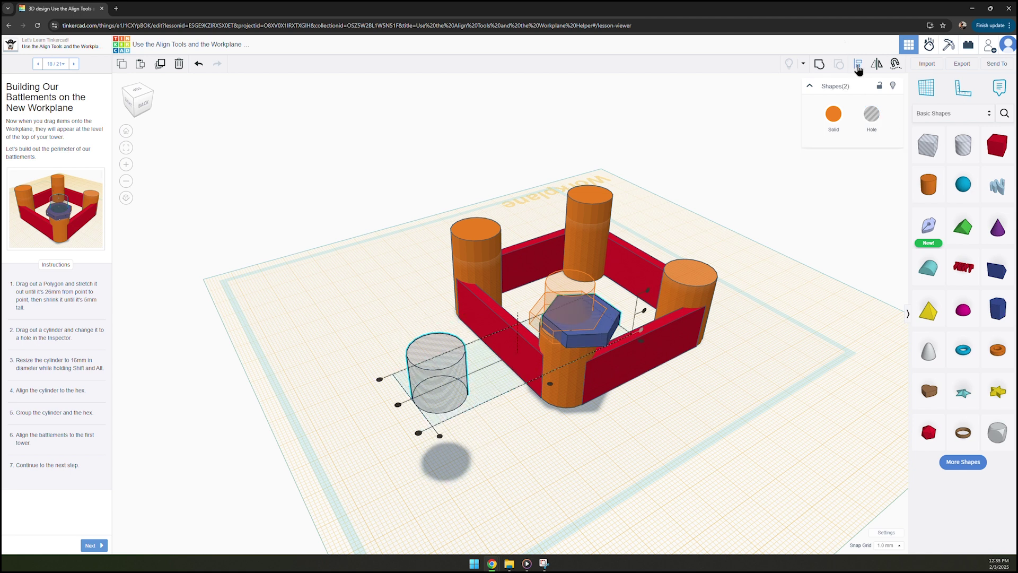
pyautogui.click(550, 383)
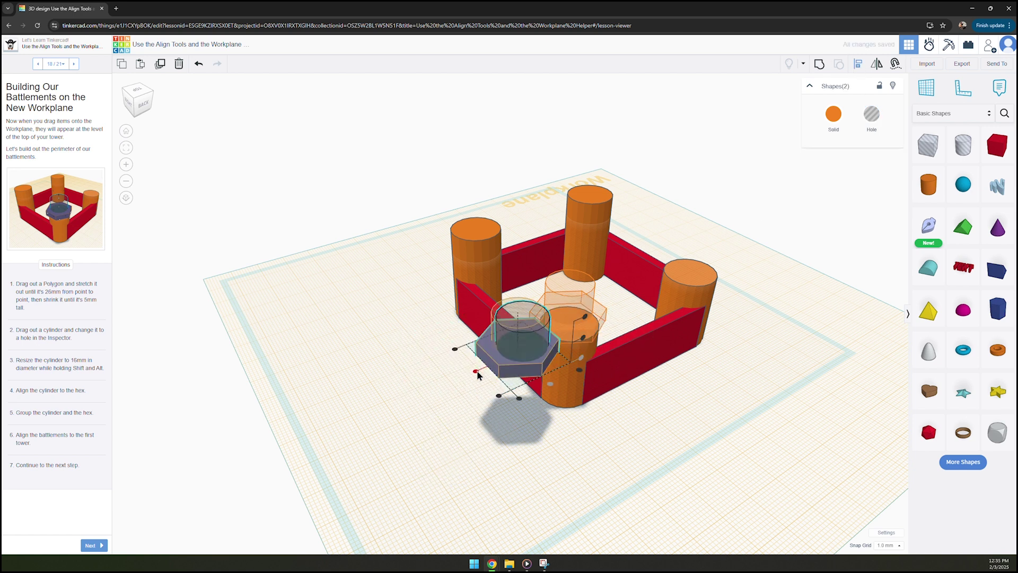
pyautogui.click(819, 64)
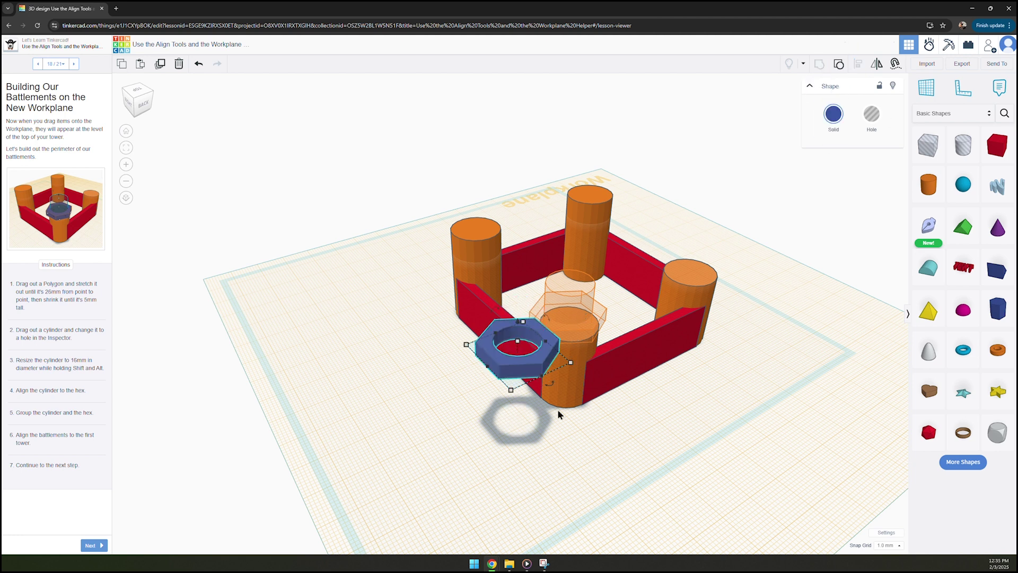
# - Center the battlement on the short tower and continue to the Pasting on to a New Workplane page
pyautogui.keyDown('shift'); pyautogui.click(561, 395); pyautogui.keyUp('shift')
pyautogui.click(859, 64)
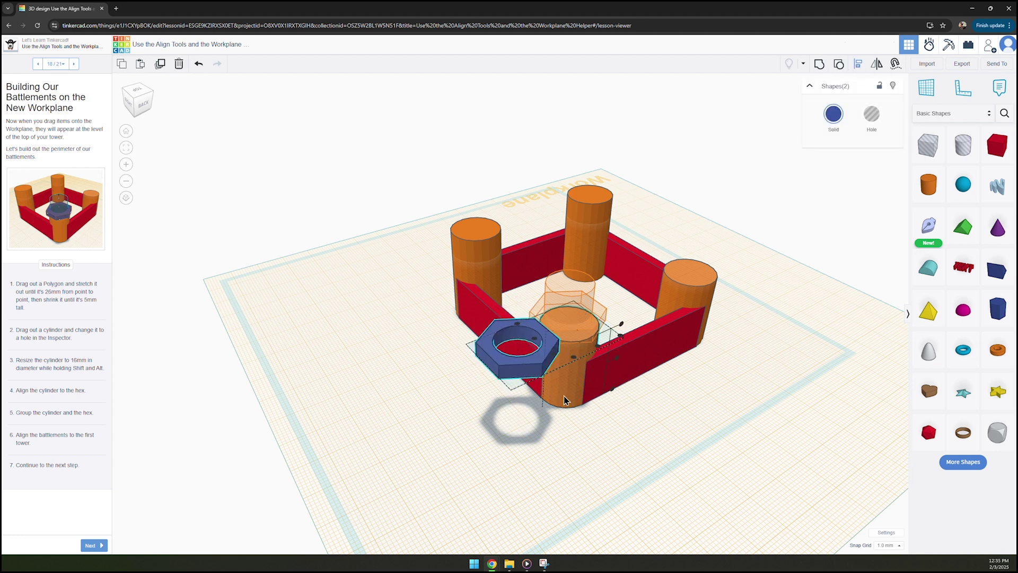
pyautogui.moveTo(642, 364); pyautogui.dragTo(502, 372, button='right')
pyautogui.click(432, 351)
pyautogui.click(427, 324)
pyautogui.moveTo(433, 379); pyautogui.dragTo(554, 365, button='right')
pyautogui.click(100, 546)
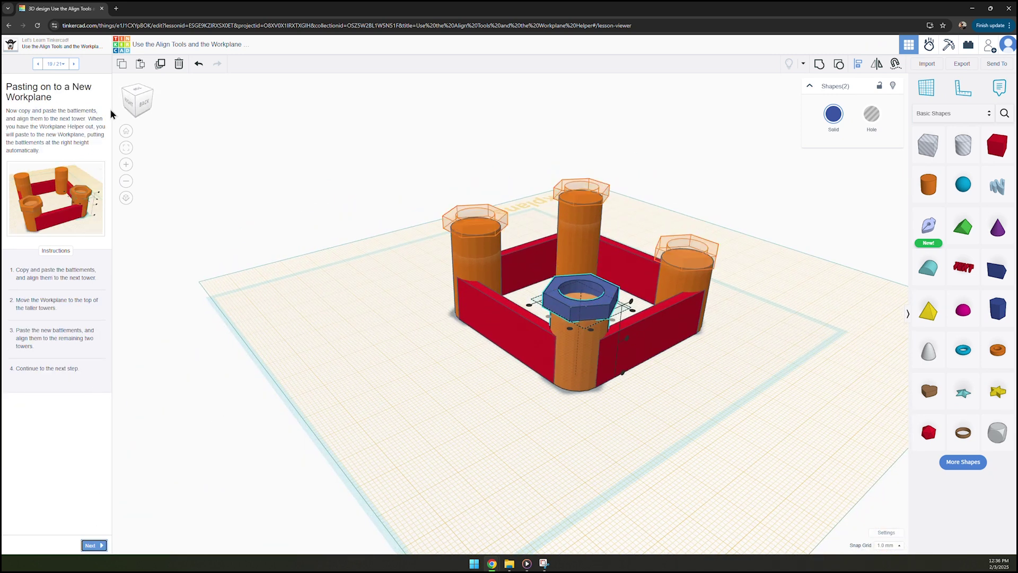
# - Copy and paste the battlement, and select the copy together with the other short tower
pyautogui.click(595, 355)
pyautogui.click(599, 397)
pyautogui.click(578, 315)
pyautogui.click(125, 67)
pyautogui.click(140, 65)
pyautogui.keyDown('shift'); pyautogui.click(689, 272); pyautogui.keyUp('shift')
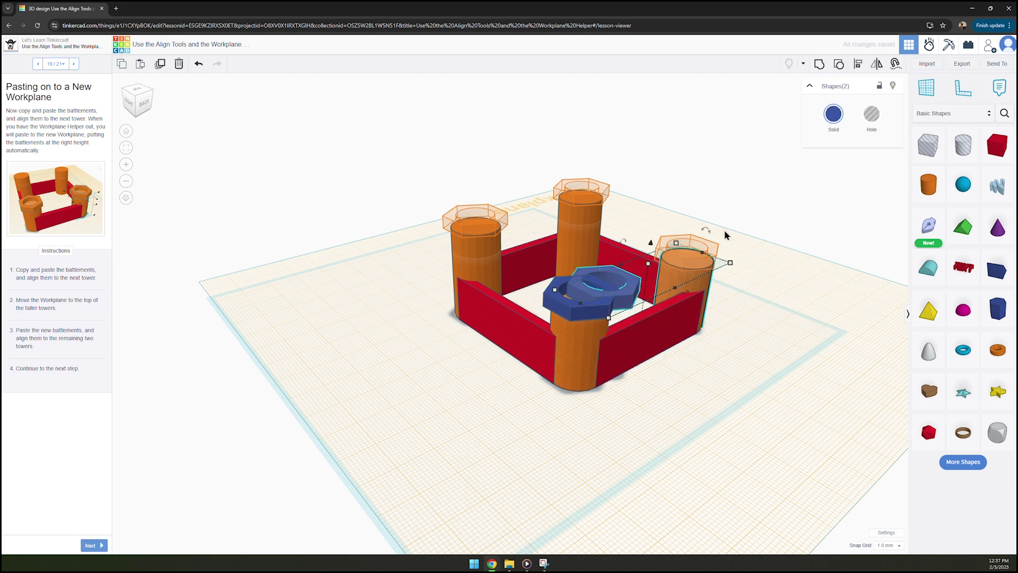
pyautogui.click(858, 64)
pyautogui.moveTo(795, 319); pyautogui.dragTo(730, 383, button='right')
pyautogui.click(642, 407)
pyautogui.hotkey('ctrl', 'z')
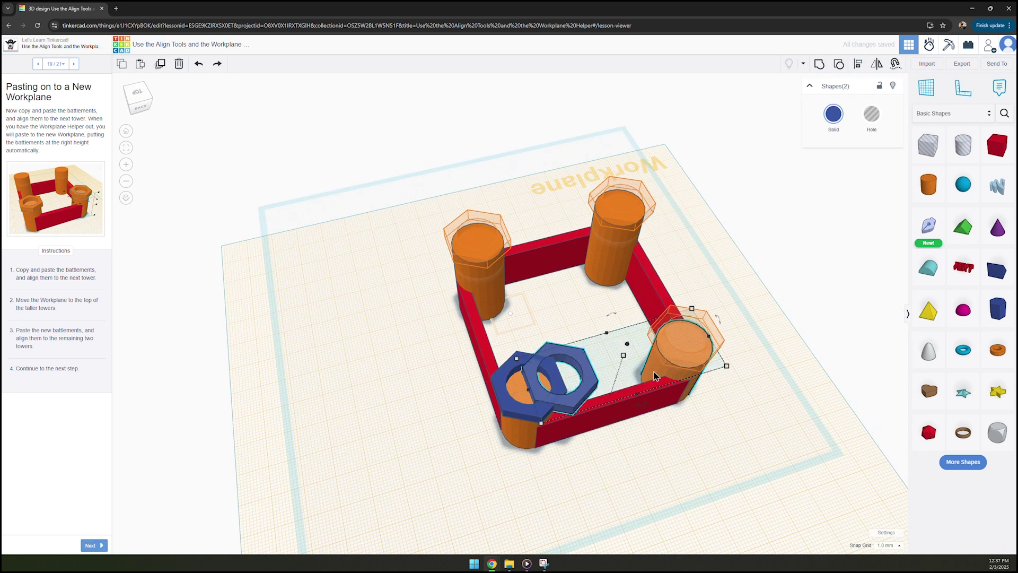
# - Center the pasted battlement on the second short tower in both horizontal directions
pyautogui.click(855, 64)
pyautogui.click(686, 352)
pyautogui.click(704, 377)
pyautogui.click(770, 399)
# - Move the workplane to the top of a taller tower
pyautogui.moveTo(769, 398); pyautogui.dragTo(763, 318, button='right')
pyautogui.click(925, 91)
pyautogui.click(612, 207)
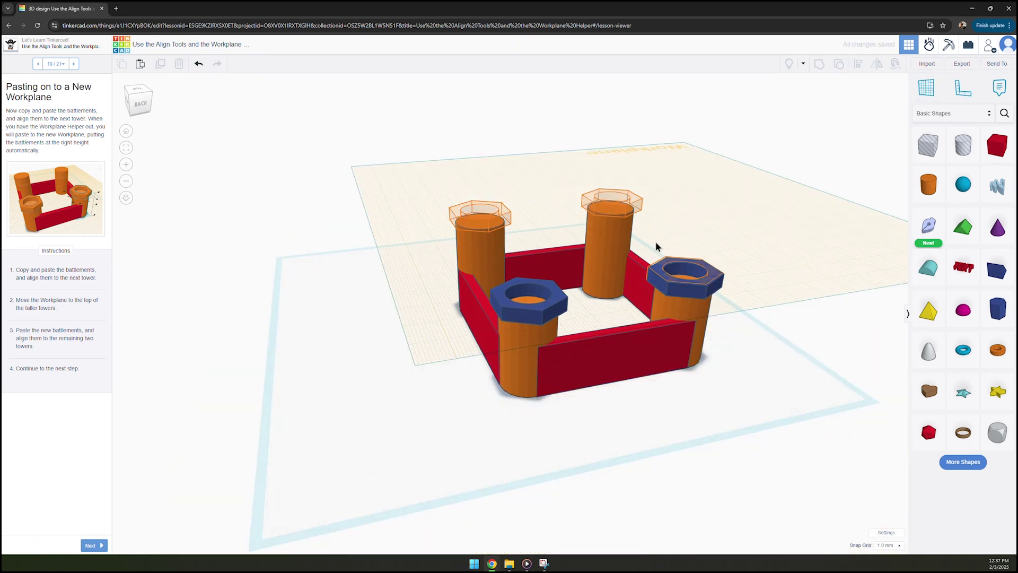
# - Try to paste a battlement and align it with a taller tower, and undo the attempt
pyautogui.click(139, 66)
pyautogui.moveTo(769, 281); pyautogui.dragTo(539, 338, button='right')
pyautogui.keyDown('shift'); pyautogui.click(510, 374); pyautogui.keyUp('shift')
pyautogui.click(858, 65)
pyautogui.click(504, 390)
pyautogui.click(463, 375)
pyautogui.moveTo(562, 422); pyautogui.dragTo(111, 406, button='right')
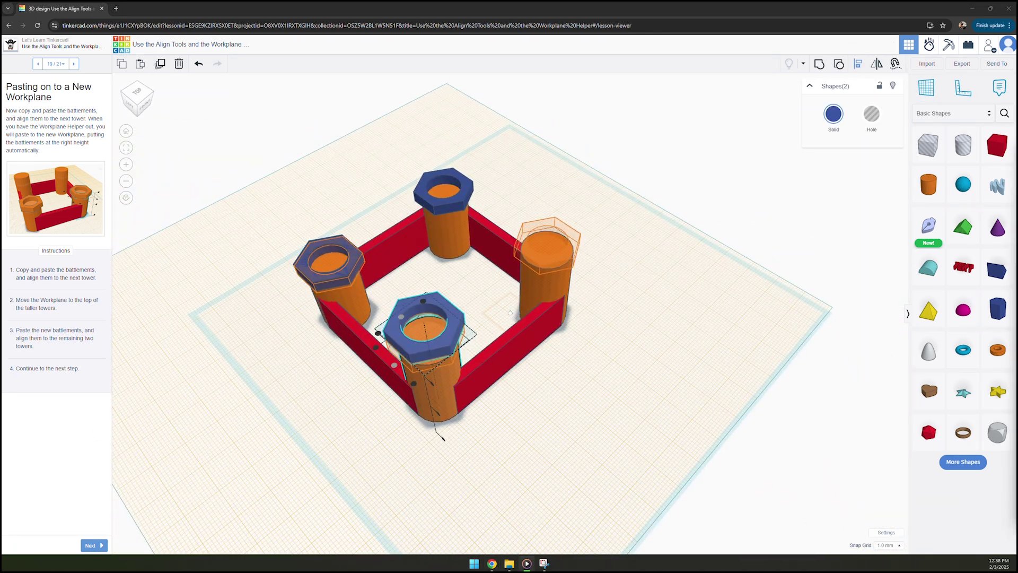
pyautogui.click(199, 64)
# - Paste a battlement on the raised workplane and center it on the first taller tower
pyautogui.moveTo(427, 295); pyautogui.dragTo(536, 363, button='right')
pyautogui.click(718, 307)
pyautogui.hotkey('ctrl', 'v')
pyautogui.keyDown('shift'); pyautogui.click(418, 379); pyautogui.keyUp('shift')
pyautogui.click(858, 67)
pyautogui.click(432, 361)
pyautogui.click(373, 354)
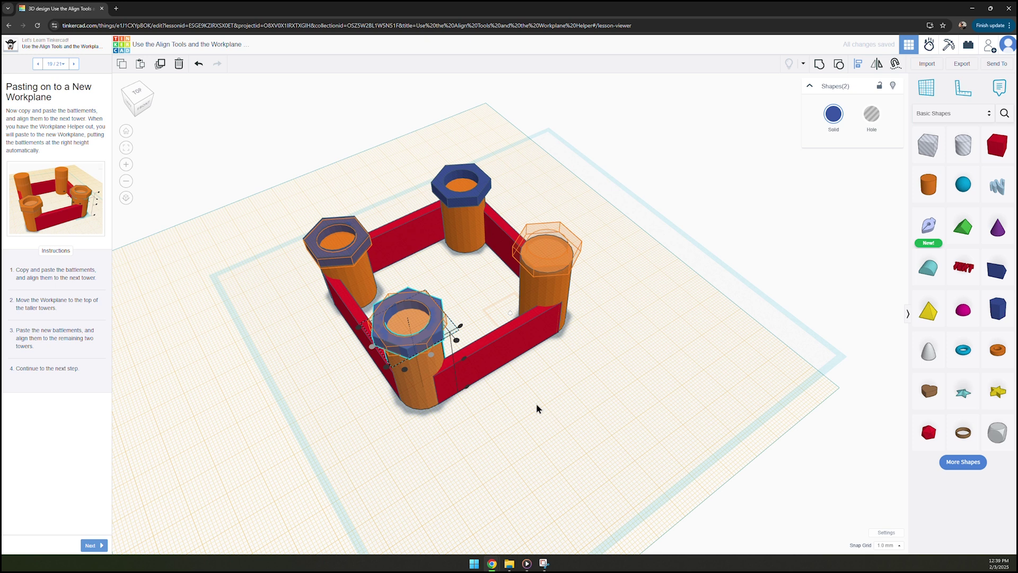
pyautogui.click(548, 407)
pyautogui.moveTo(548, 407); pyautogui.dragTo(648, 421, button='right')
pyautogui.click(402, 262)
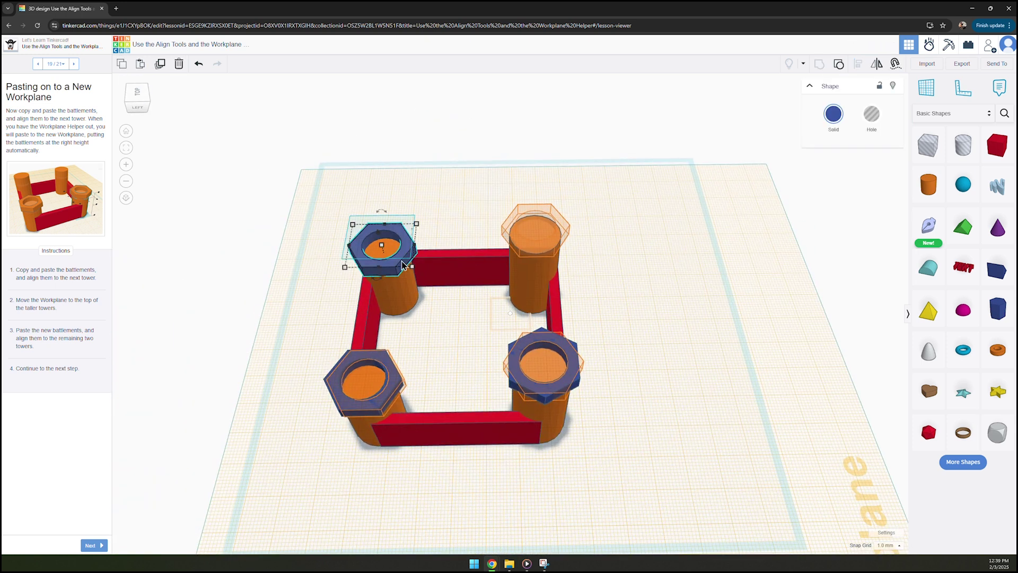
pyautogui.click(139, 66)
pyautogui.hotkey('ctrl', 'z')
# - Copy and paste the taller tower's battlement and move the copy over the remaining bare tower
pyautogui.click(548, 398)
pyautogui.click(122, 63)
pyautogui.click(141, 63)
pyautogui.moveTo(583, 423); pyautogui.dragTo(538, 234)
# - Center the copied battlement on the last taller tower and continue to the Not Just a New Plane, a New Coordinate System! page
pyautogui.keyDown('shift'); pyautogui.click(533, 281); pyautogui.keyUp('shift')
pyautogui.click(858, 67)
pyautogui.click(504, 257)
pyautogui.keyDown('shift'); pyautogui.click(530, 276); pyautogui.keyUp('shift')
pyautogui.click(859, 66)
pyautogui.click(576, 281)
pyautogui.click(538, 271)
pyautogui.click(710, 285)
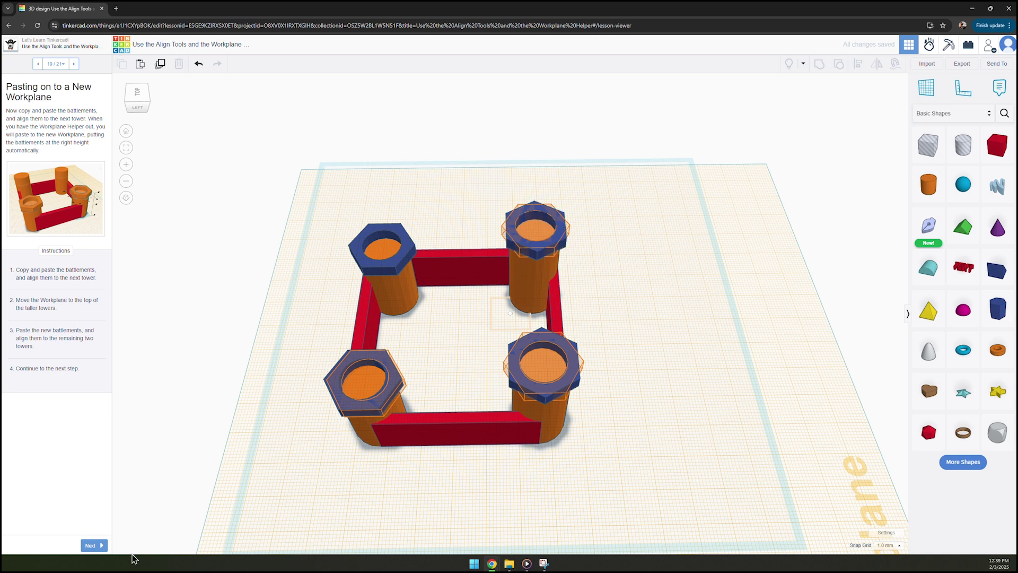
pyautogui.click(97, 548)
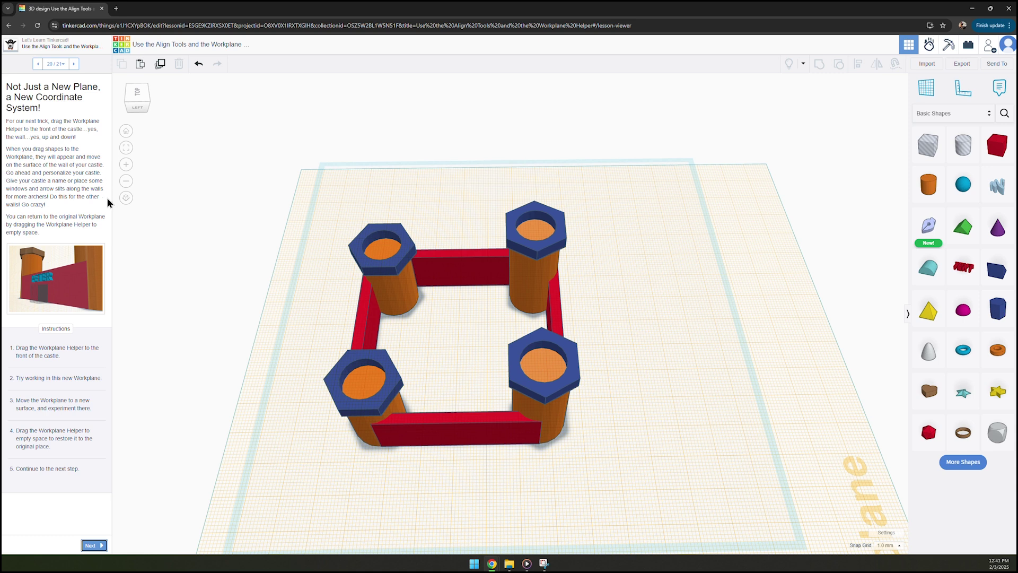
# - Place the workplane on the outer face of the castle's front wall and add a box hole as a doorway near its middle
pyautogui.moveTo(330, 395); pyautogui.dragTo(456, 339, button='right')
pyautogui.click(920, 97)
pyautogui.click(527, 346)
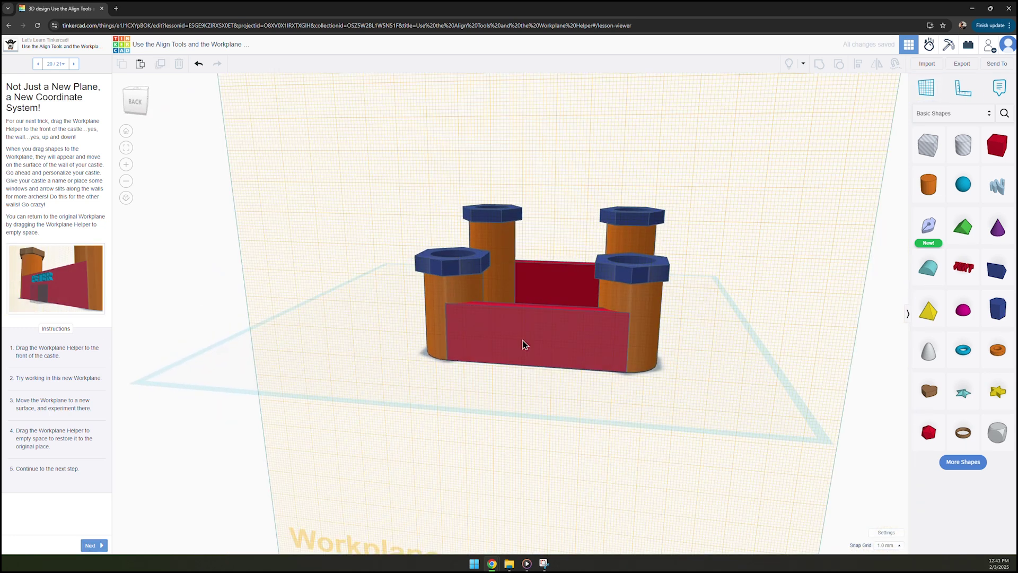
pyautogui.moveTo(996, 145); pyautogui.dragTo(561, 350)
pyautogui.click(872, 115)
pyautogui.click(606, 402)
pyautogui.moveTo(606, 402); pyautogui.dragTo(609, 388, button='right')
# - Add yellow text with the castle owner's first name followed by "RULES!", scaled proportionally and placed above the doorway
pyautogui.moveTo(964, 267); pyautogui.dragTo(742, 297)
pyautogui.doubleClick(852, 159)
pyautogui.write('ASH RULES!')
pyautogui.keyDown('shift'); pyautogui.moveTo(369, 269); pyautogui.dragTo(519, 279); pyautogui.keyUp('shift')
pyautogui.click(834, 114)
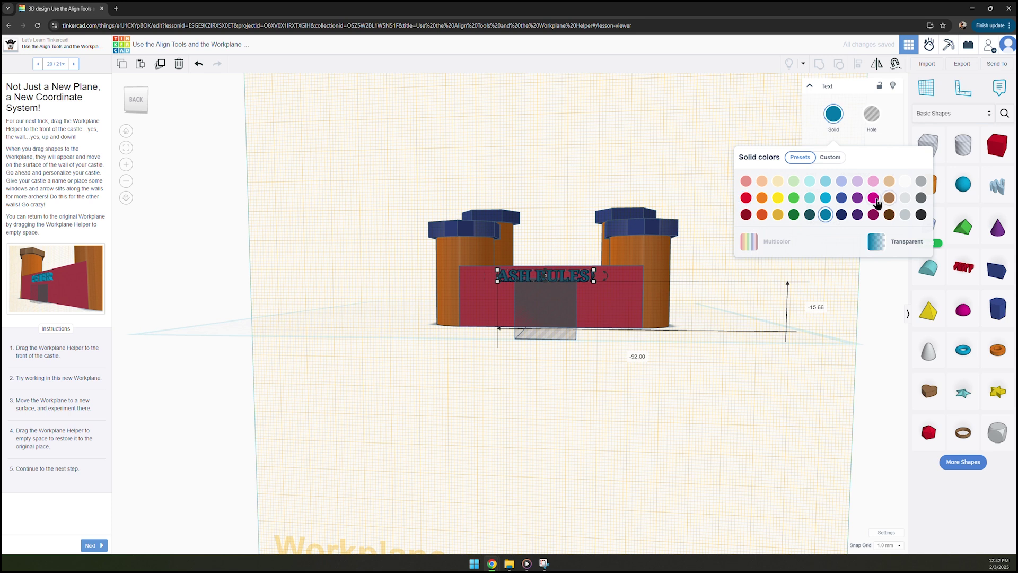
pyautogui.click(777, 195)
pyautogui.click(548, 399)
# - Add a proportionally scaled teal star beside the doorway and place a copy of it on the doorway's other side
pyautogui.moveTo(547, 399); pyautogui.dragTo(611, 395, button='middle')
pyautogui.moveTo(968, 394); pyautogui.dragTo(688, 298)
pyautogui.keyDown('shift'); pyautogui.moveTo(632, 240); pyautogui.dragTo(551, 309); pyautogui.keyUp('shift')
pyautogui.click(731, 383)
pyautogui.click(687, 307)
pyautogui.hotkey('ctrl', 'c')
pyautogui.hotkey('ctrl', 'v')
pyautogui.moveTo(574, 322); pyautogui.dragTo(579, 289)
pyautogui.click(555, 327)
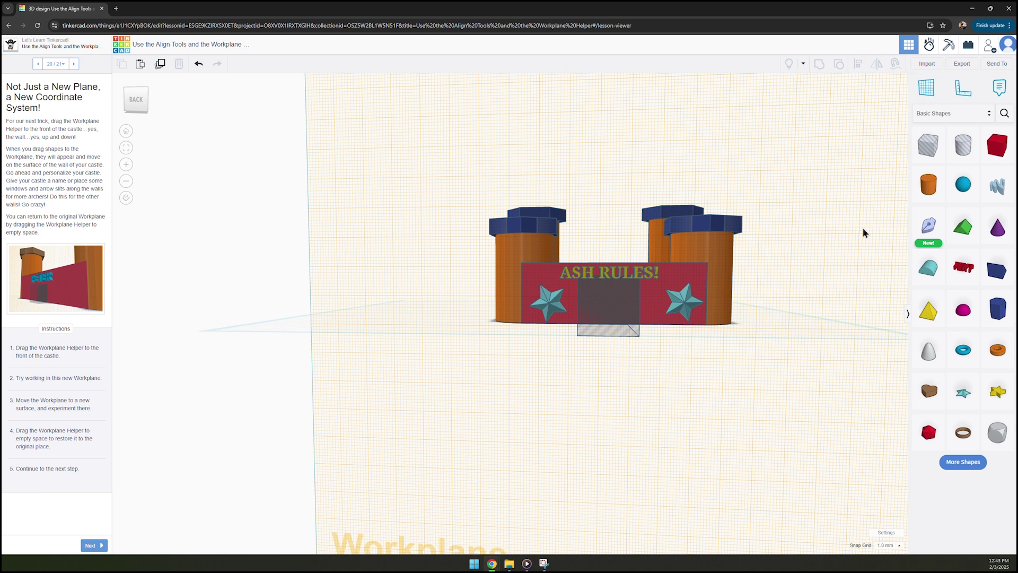
# - Restore the workplane to its original base position and inspect the decorated castle
pyautogui.scroll(-3, 669, 356)
pyautogui.moveTo(669, 356); pyautogui.dragTo(563, 416, button='right')
pyautogui.moveTo(926, 88); pyautogui.dragTo(583, 485)
pyautogui.moveTo(583, 485); pyautogui.dragTo(674, 431, button='right')
pyautogui.scroll(5, 589, 447)
pyautogui.scroll(4, 589, 451)
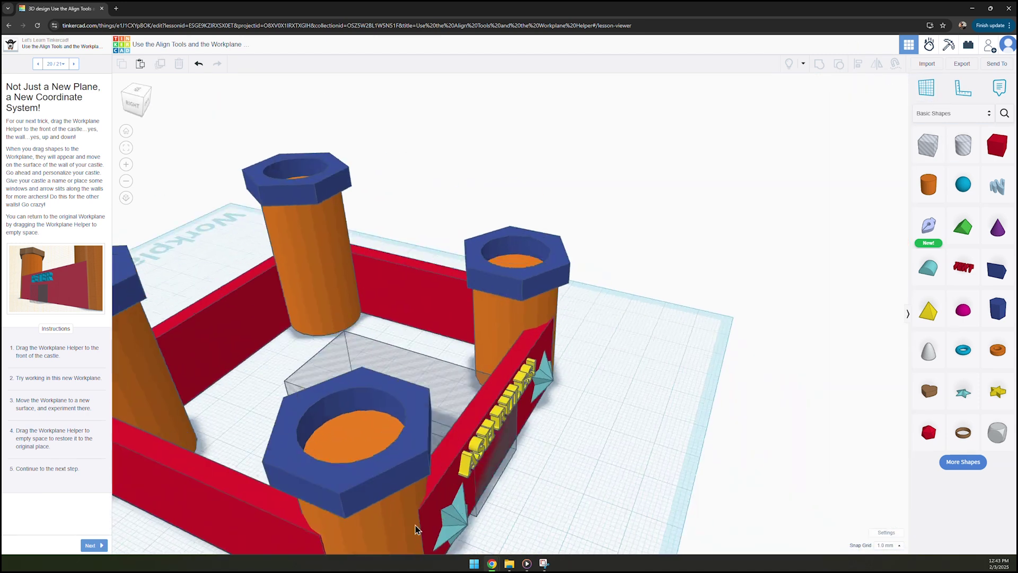
pyautogui.moveTo(416, 527); pyautogui.dragTo(307, 381, button='right')
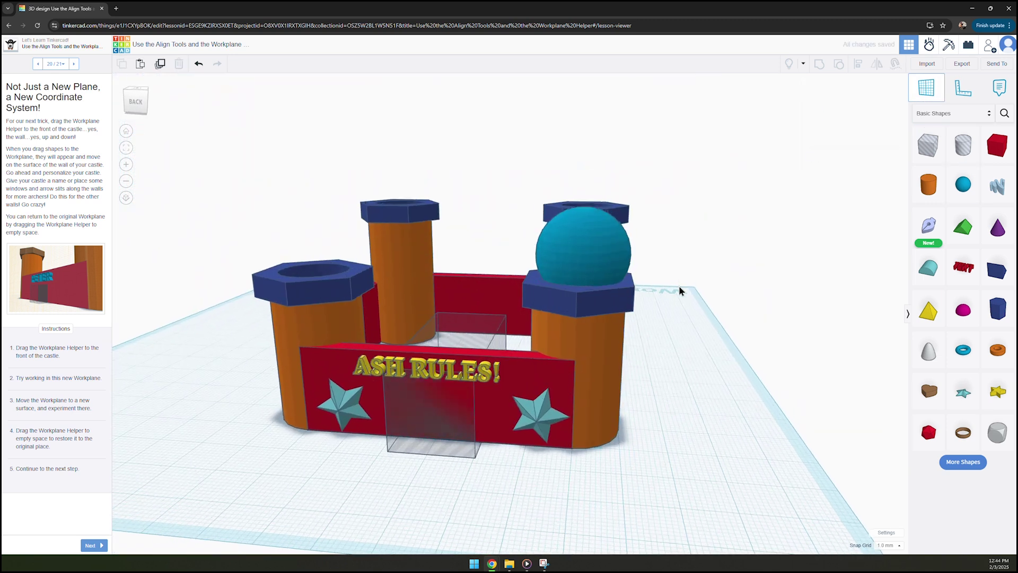
# - Delete the blue sphere resting on the short tower's battlement
pyautogui.click(564, 233)
pyautogui.press('Delete')
pyautogui.scroll(3, 398, 469)
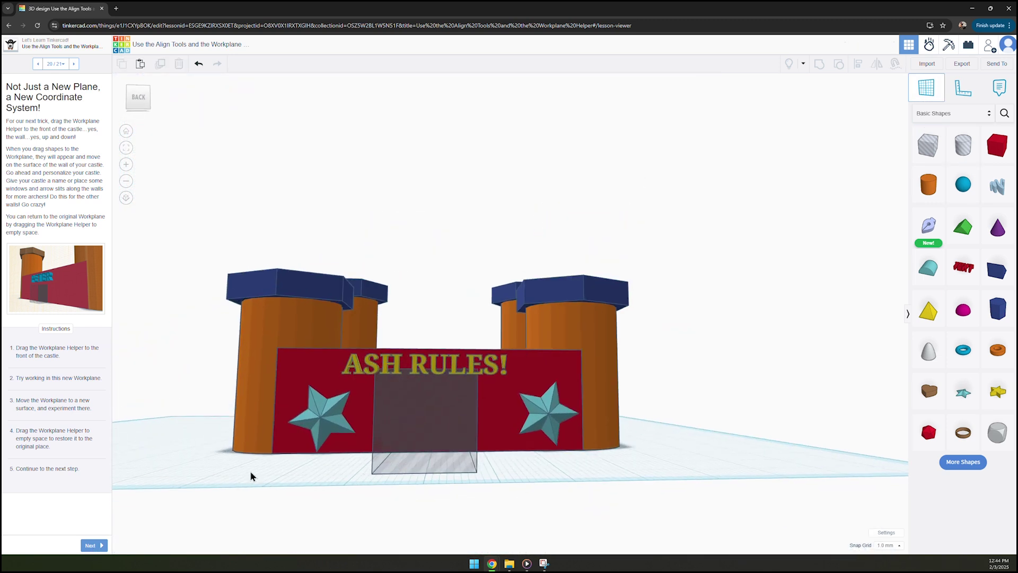
# - Continue to the Printing Your Project page and mark the tutorial as done
pyautogui.moveTo(764, 128); pyautogui.dragTo(767, 198, button='right')
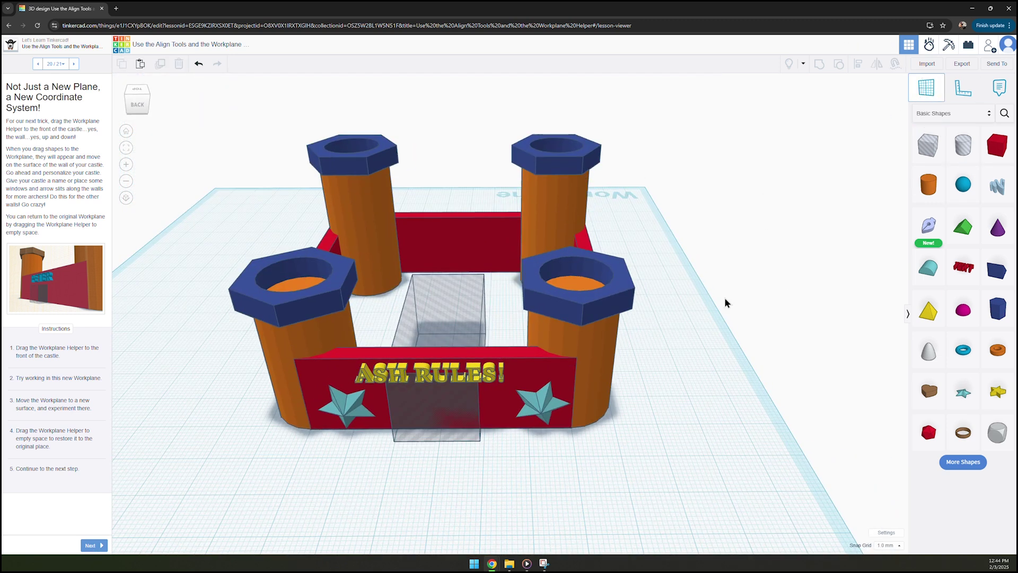
pyautogui.scroll(-3, 725, 303)
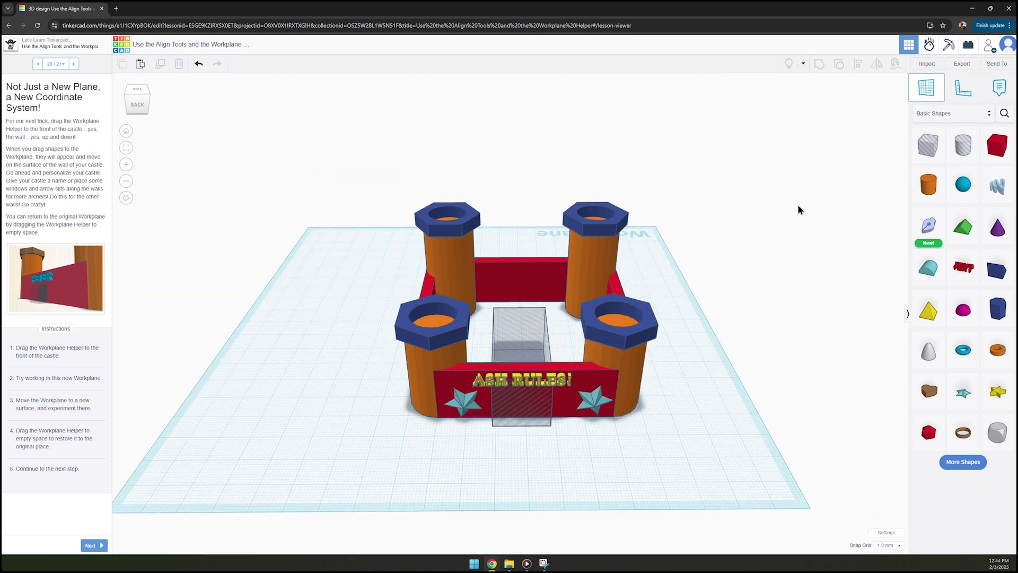
pyautogui.rightClick(803, 87)
pyautogui.click(87, 546)
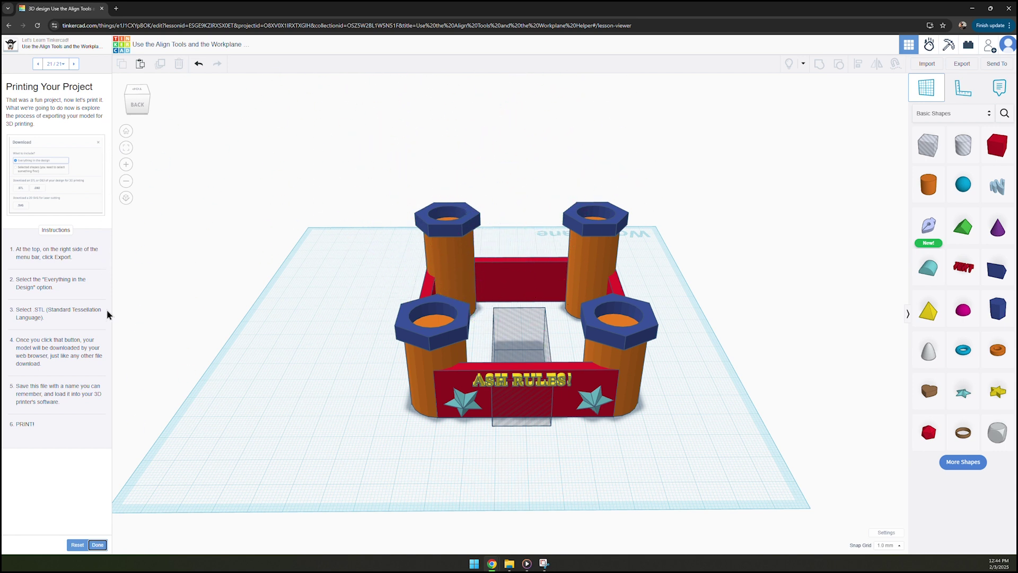
pyautogui.click(98, 545)
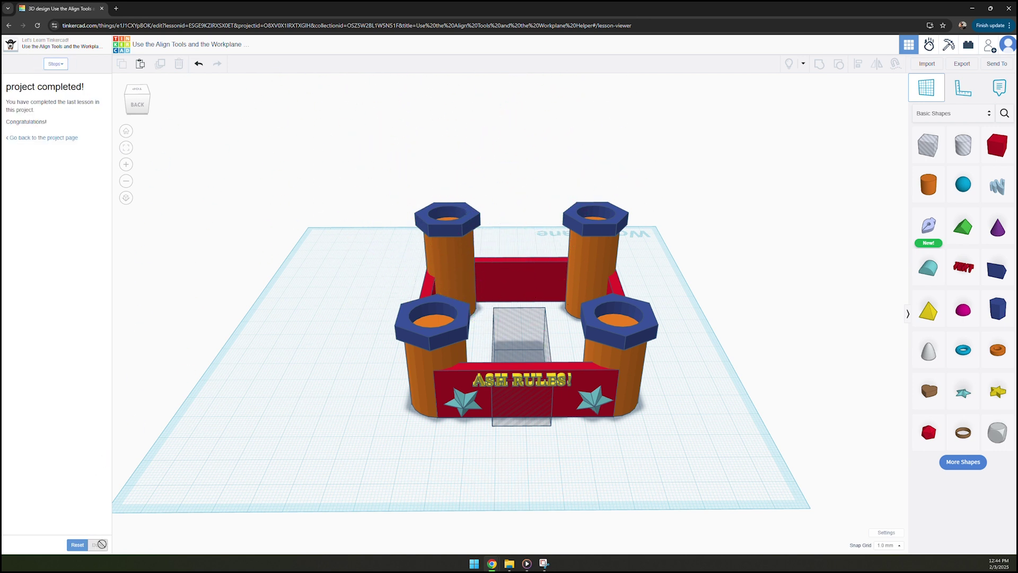